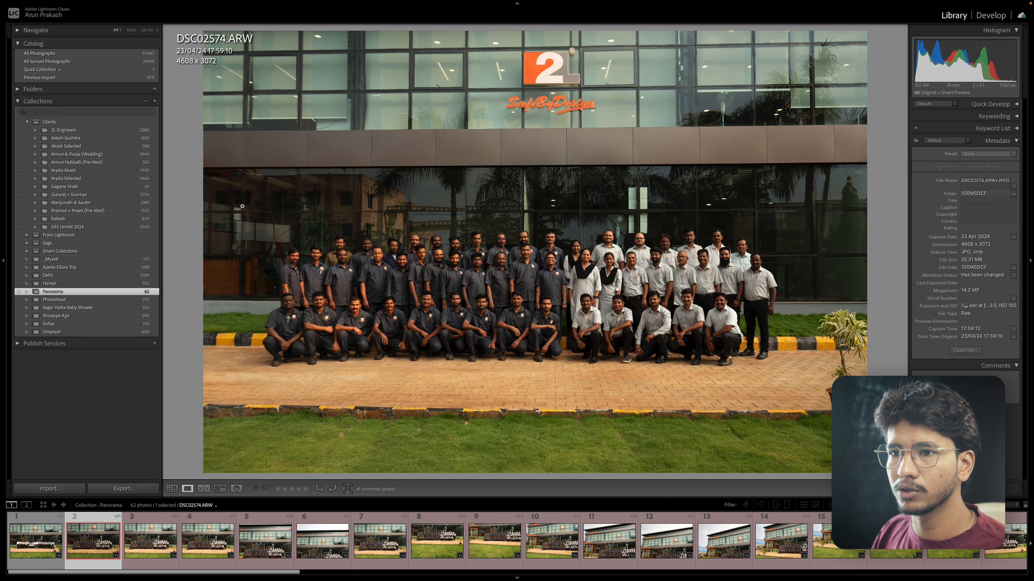
left_click_drag(243, 207, 376, 356)
left_click(332, 293)
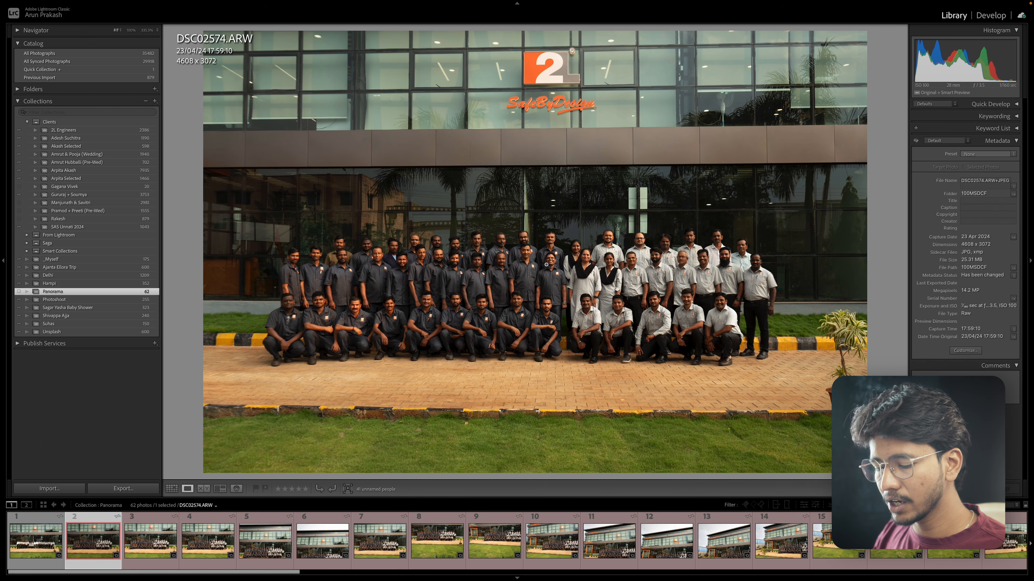
Show the Panorama collection as a grid and open the fourth photo, DSC02576.ARW, in the enlarged single-photo view
key("g")
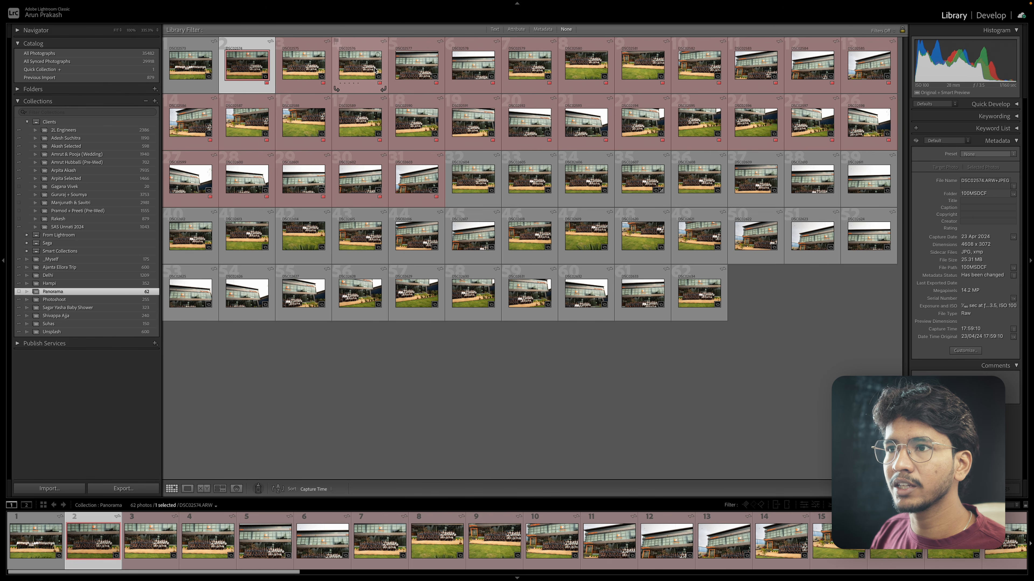
left_click(417, 67)
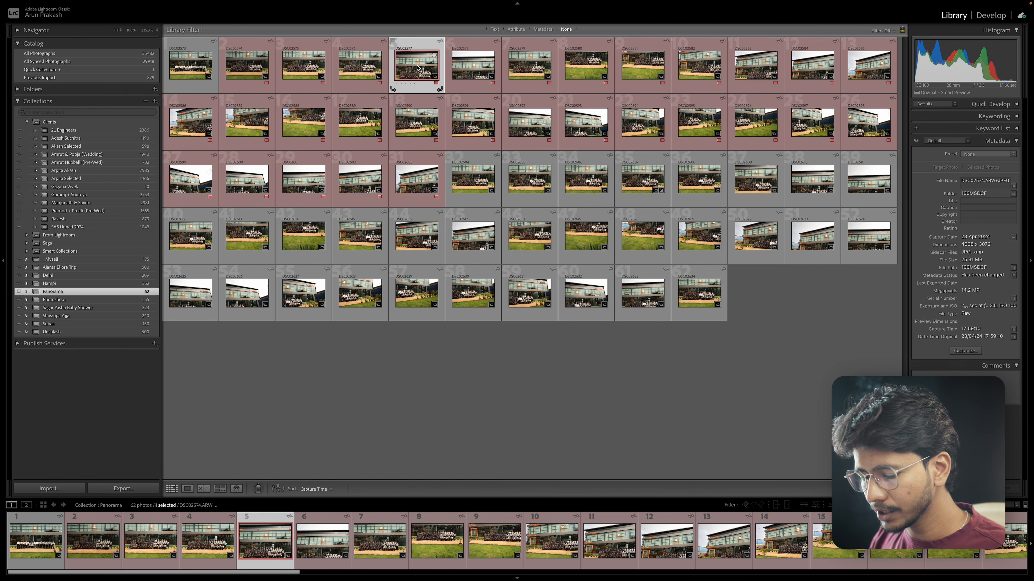
left_click(258, 67)
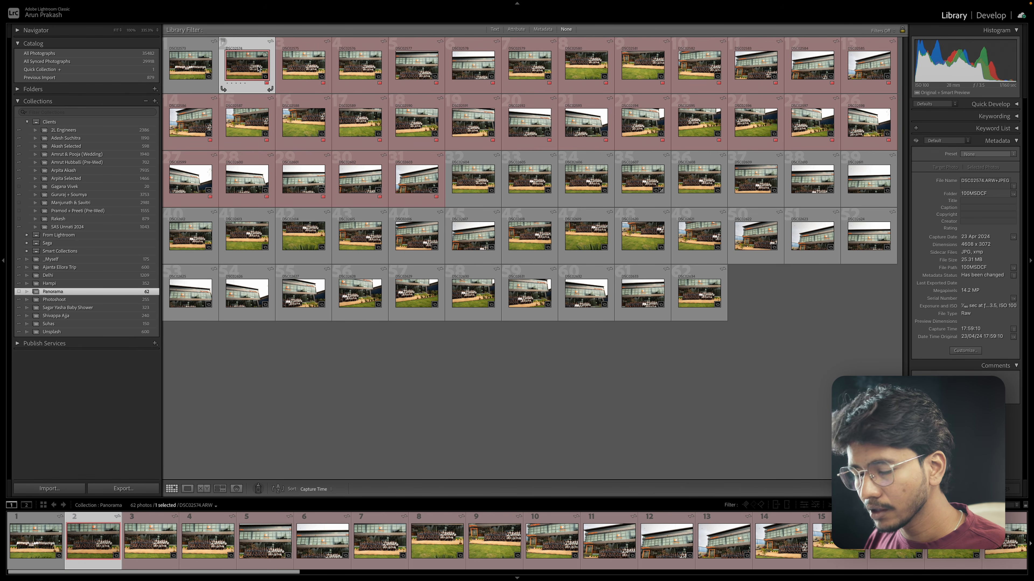
double_click(360, 65)
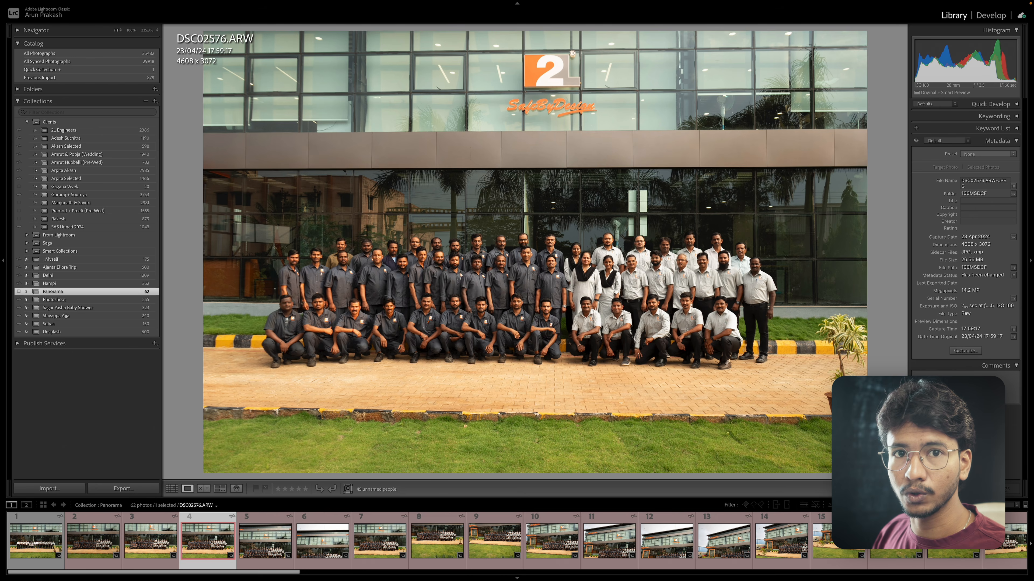
Examine the framing and overlap of the red-labelled shots one by one, from DSC02576.ARW through DSC02603.ARW
key("Right")
key("Left")
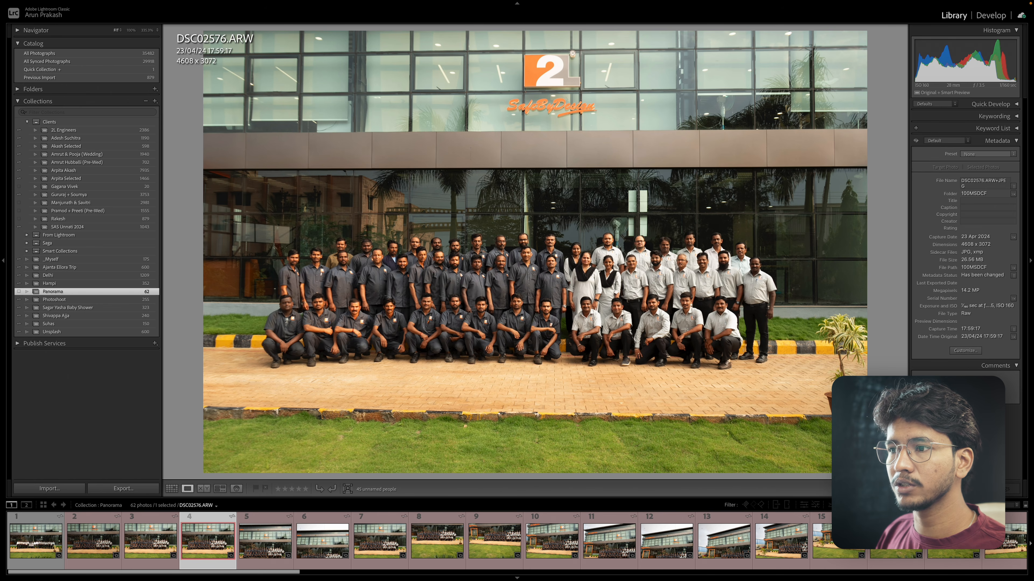
key("Right")
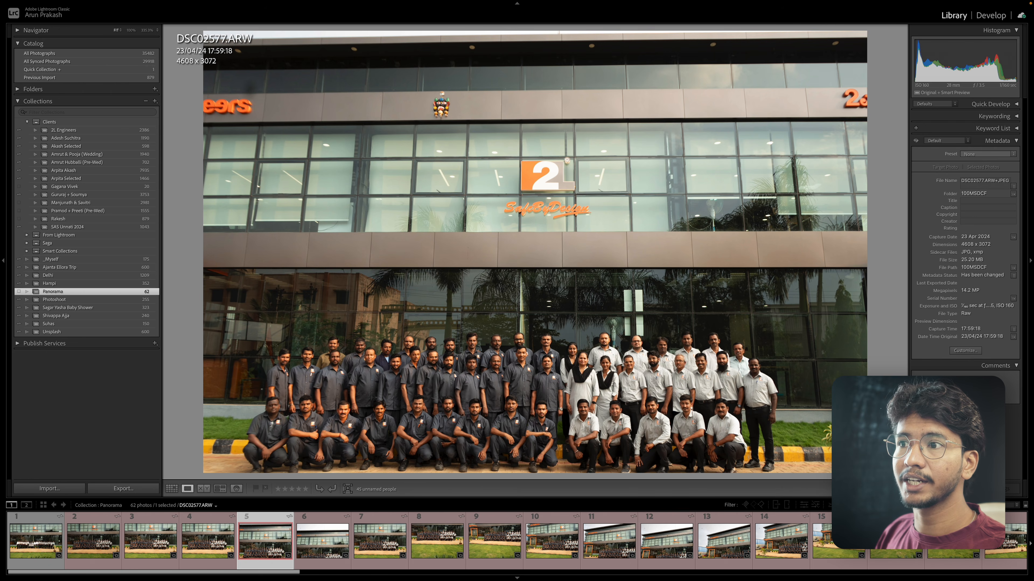
key("Right")
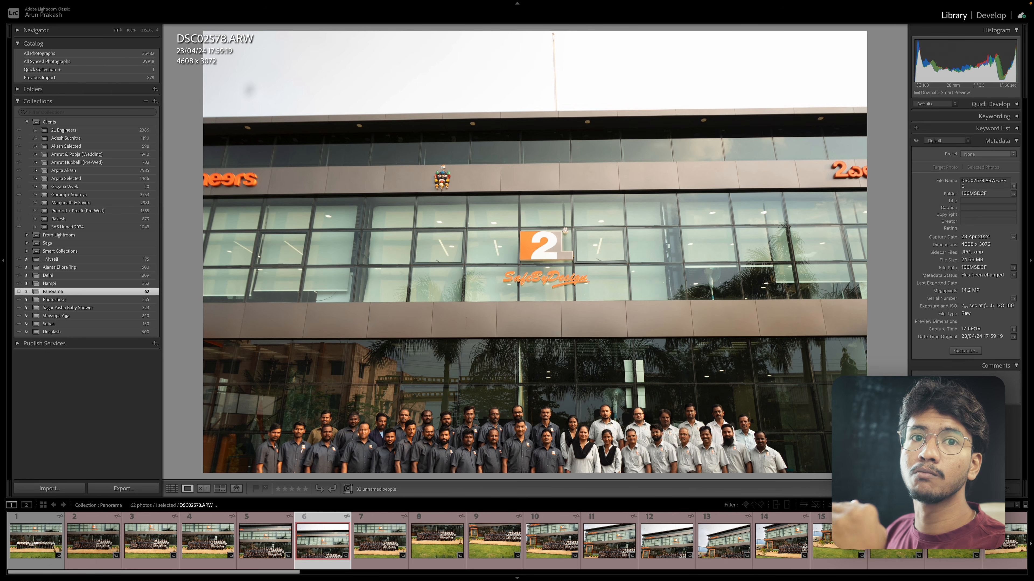
key("Right")
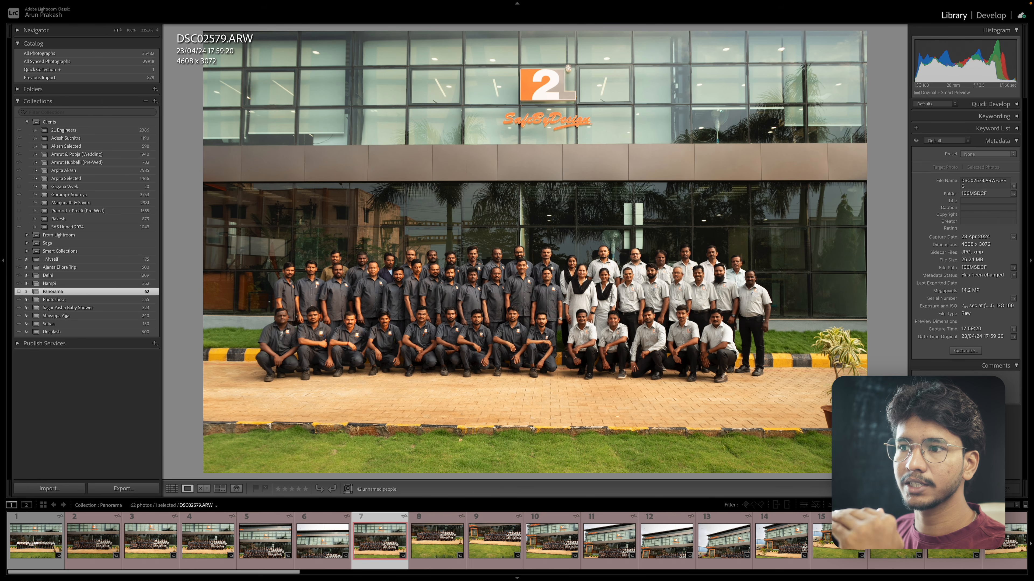
key("Right")
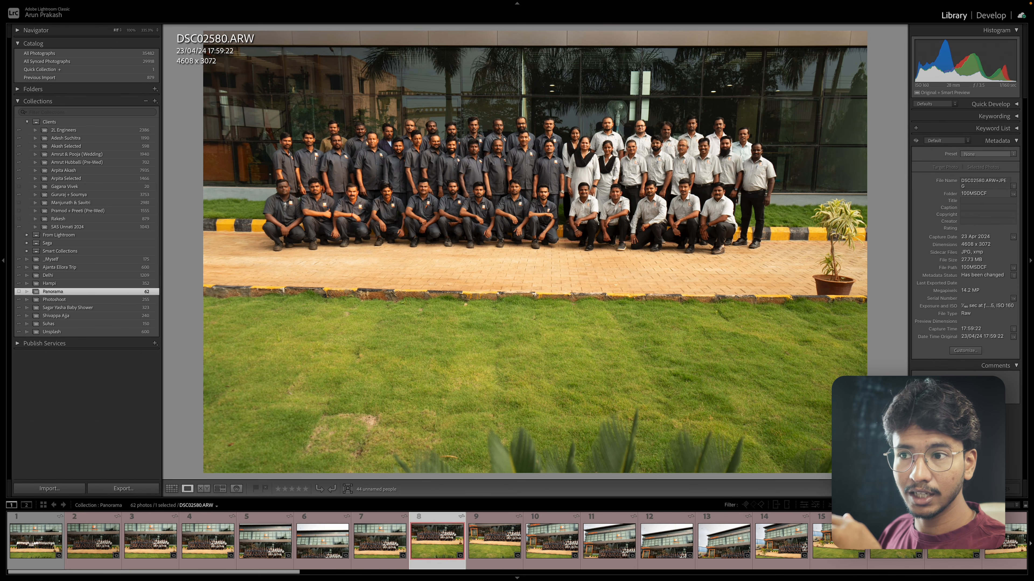
key("Right")
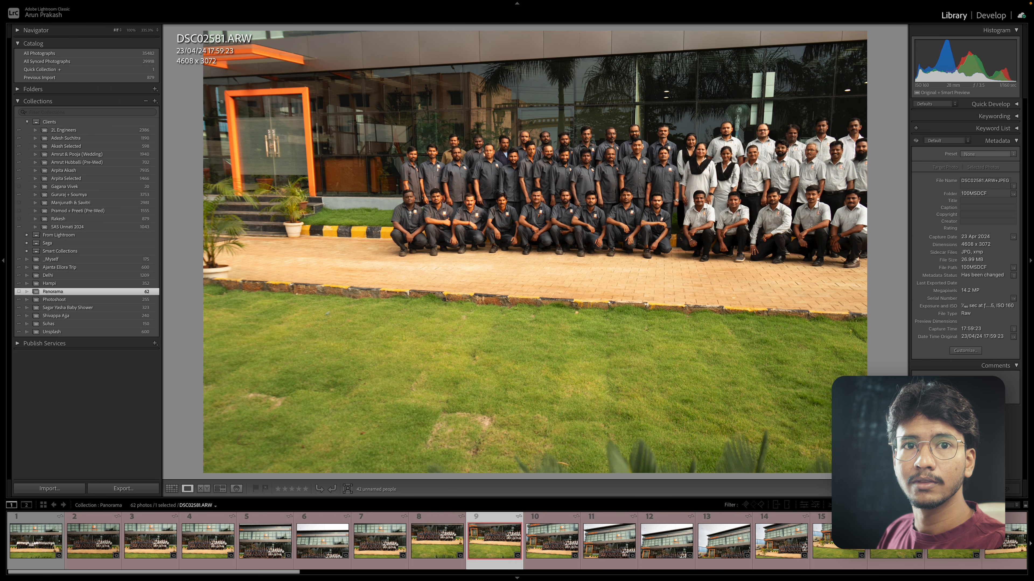
key("Right")
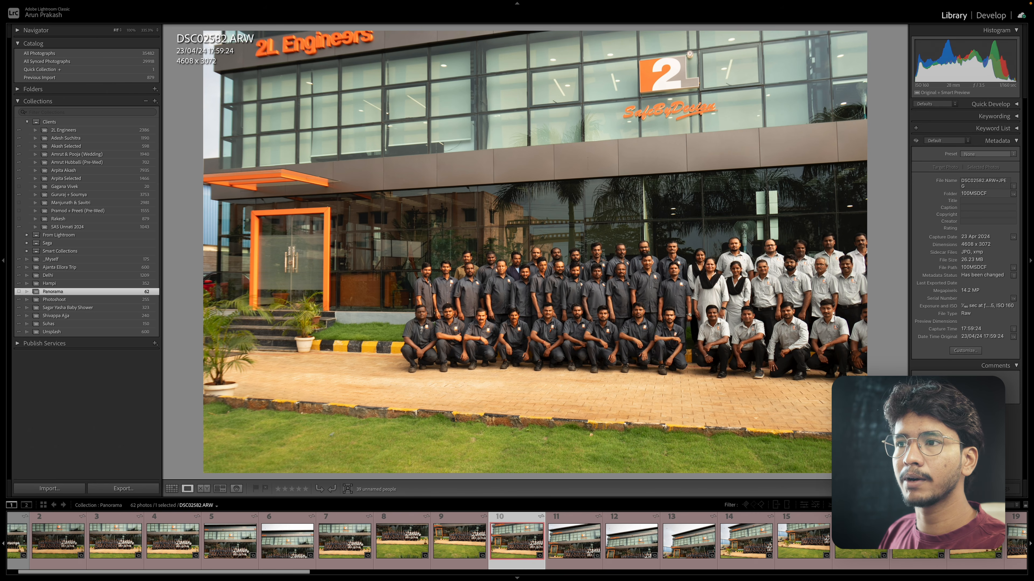
key("Right")
key("Right")
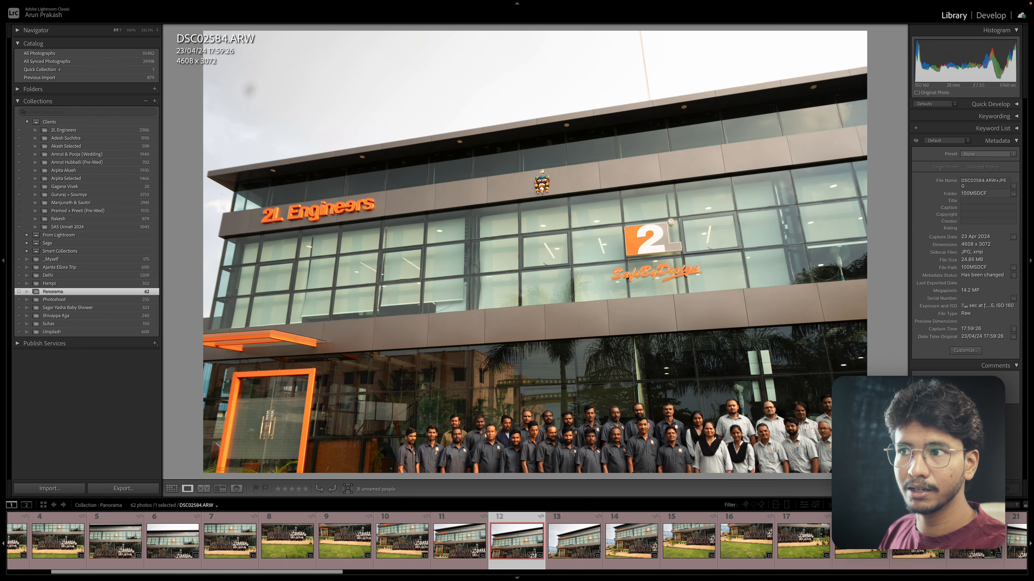
key("Right")
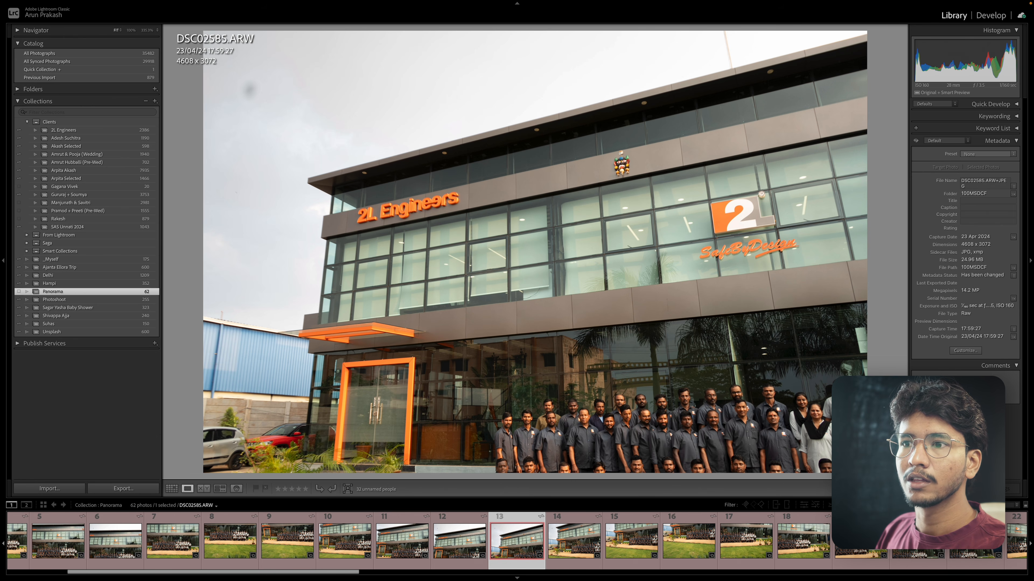
key("Right")
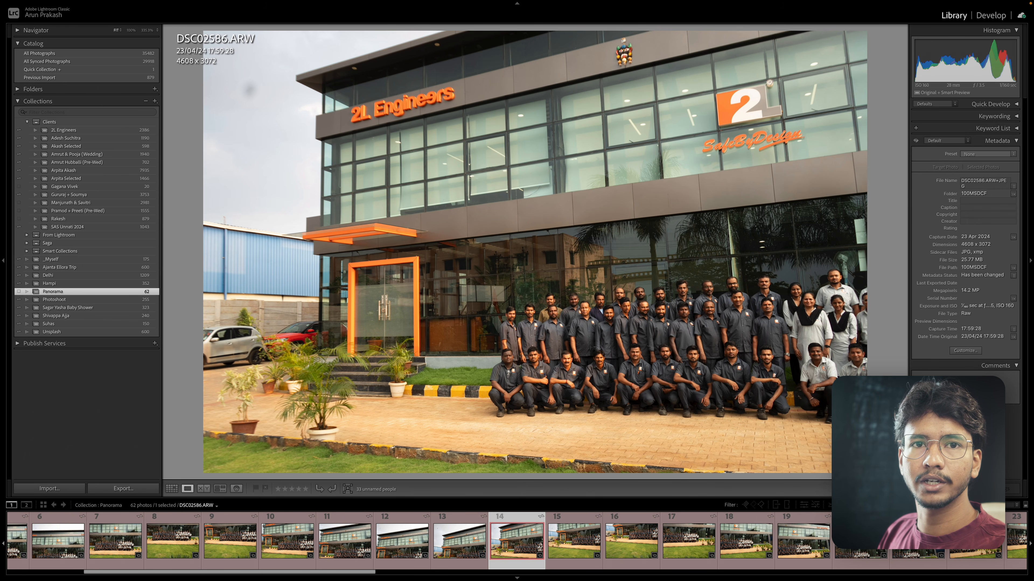
key("Right")
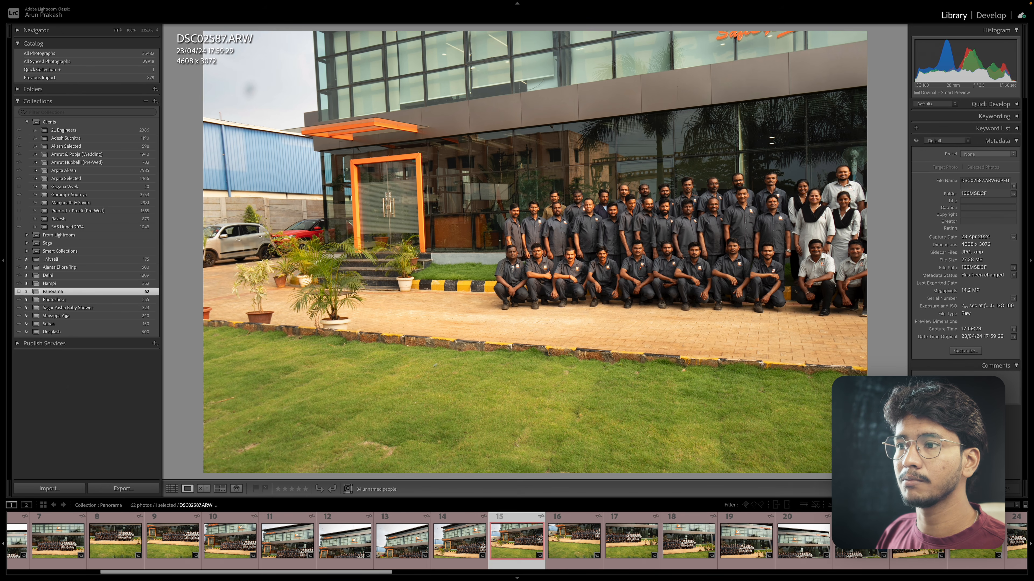
key("Right")
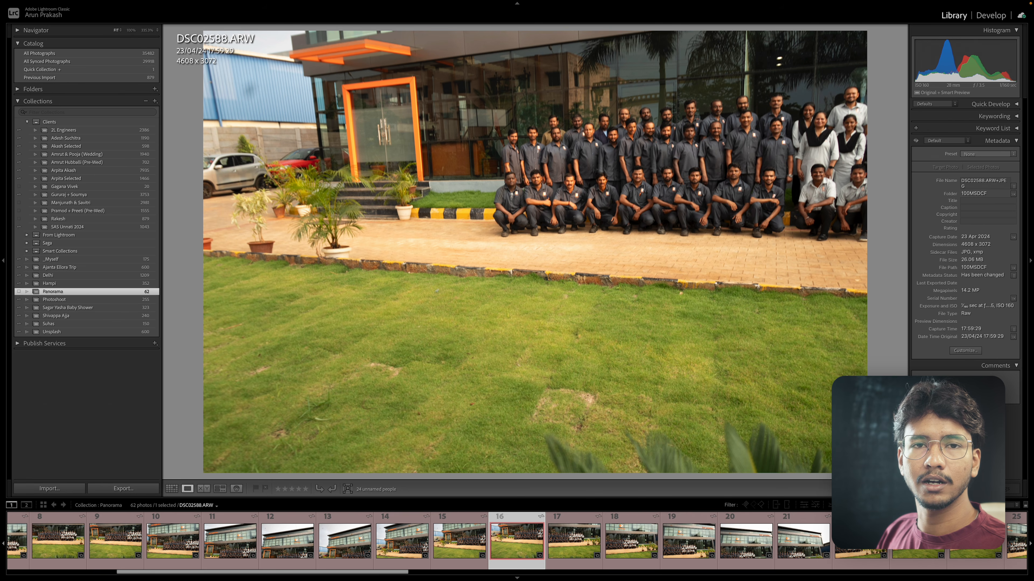
key("Right")
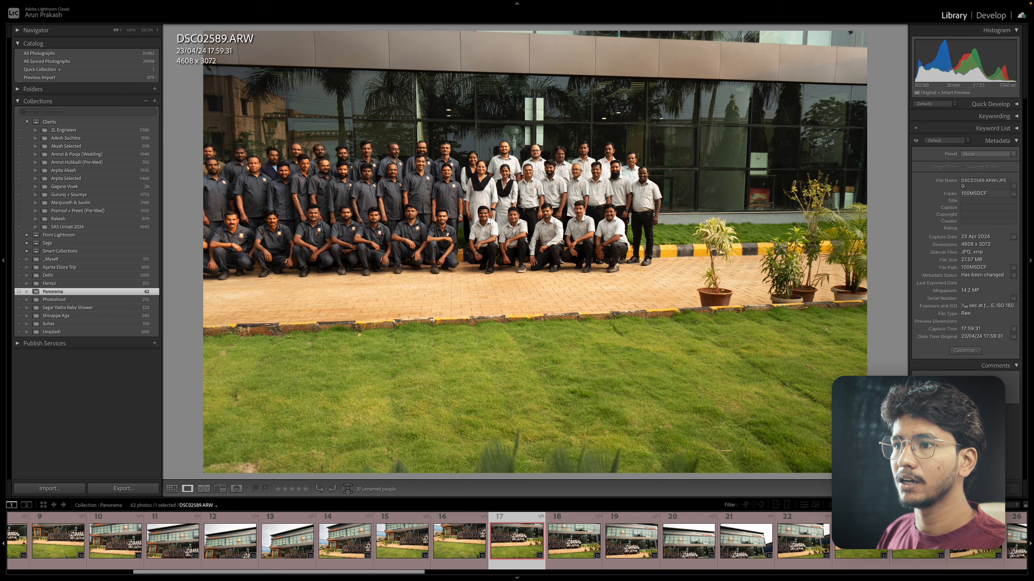
key("Right")
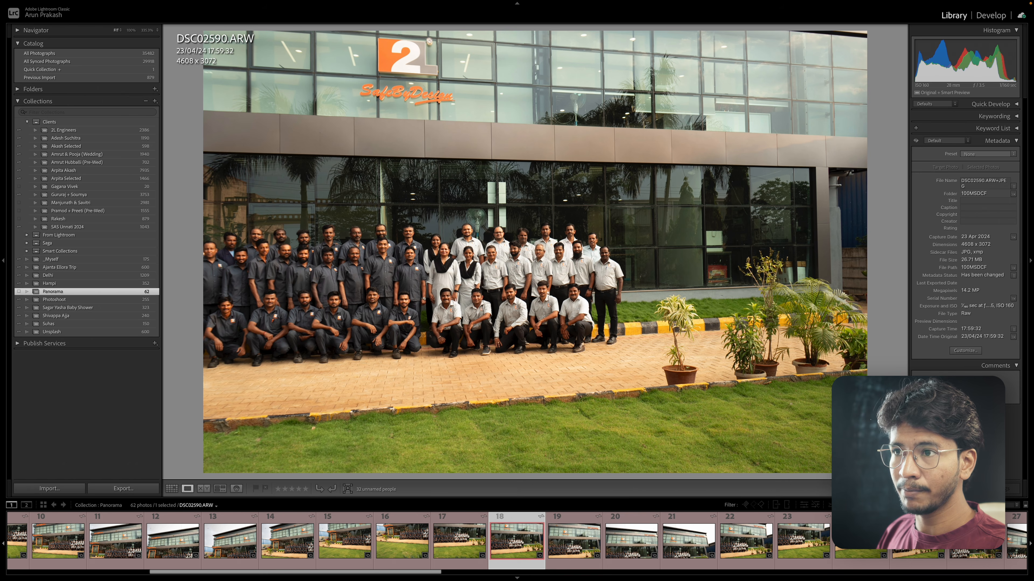
key("Right")
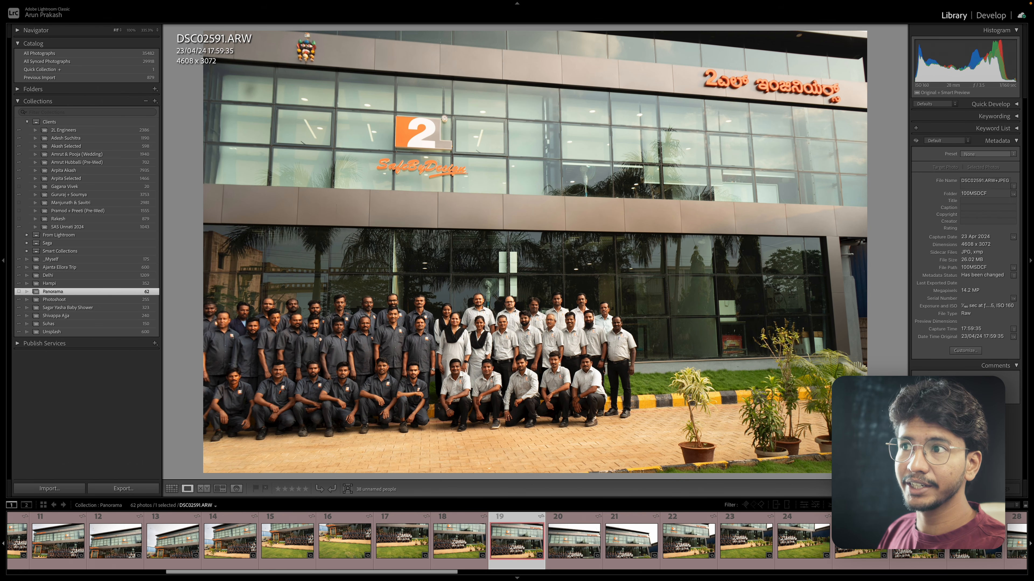
key("Right")
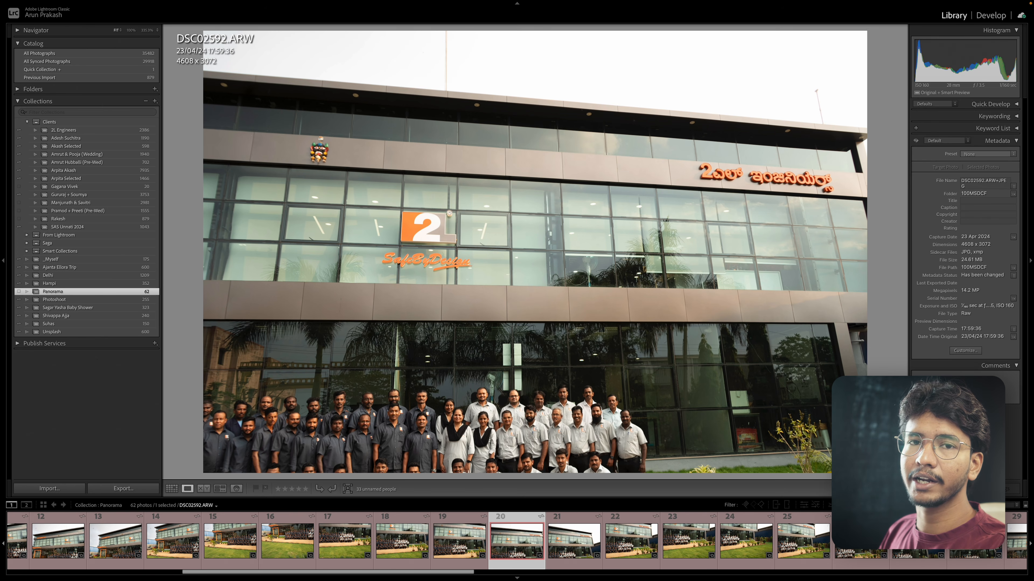
key("Right")
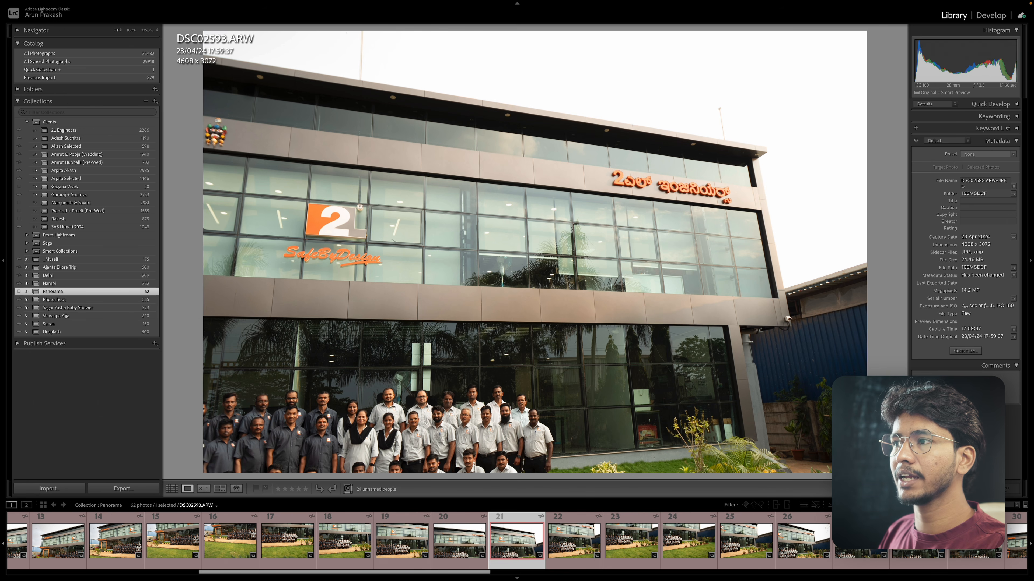
key("Right")
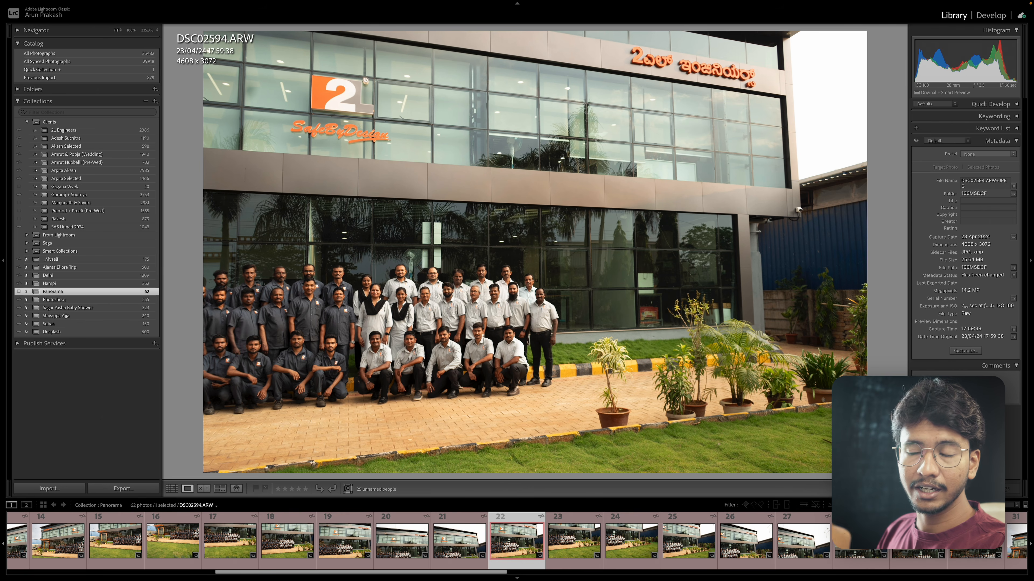
key("Right")
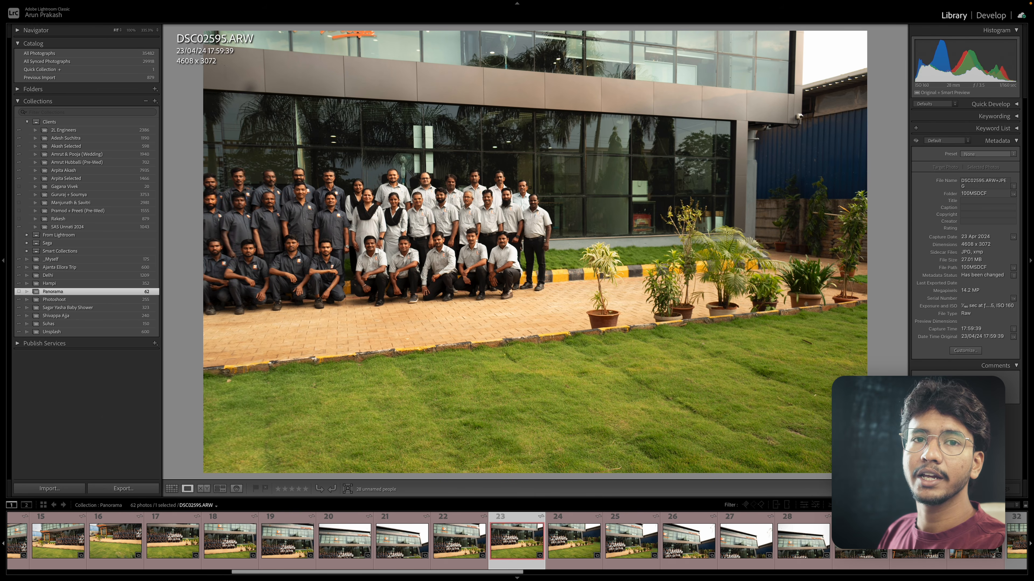
key("Right")
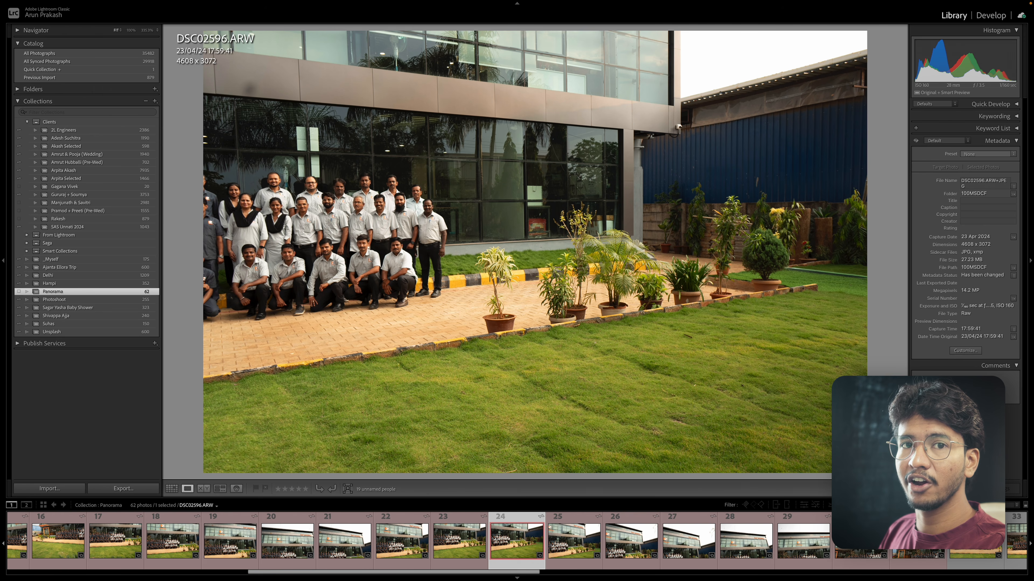
key("Right")
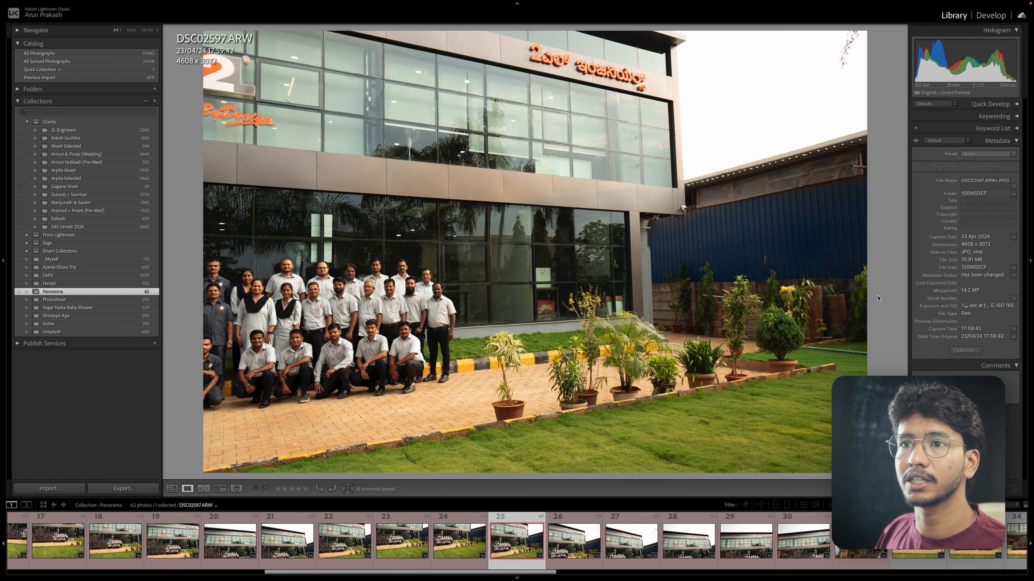
key("Right")
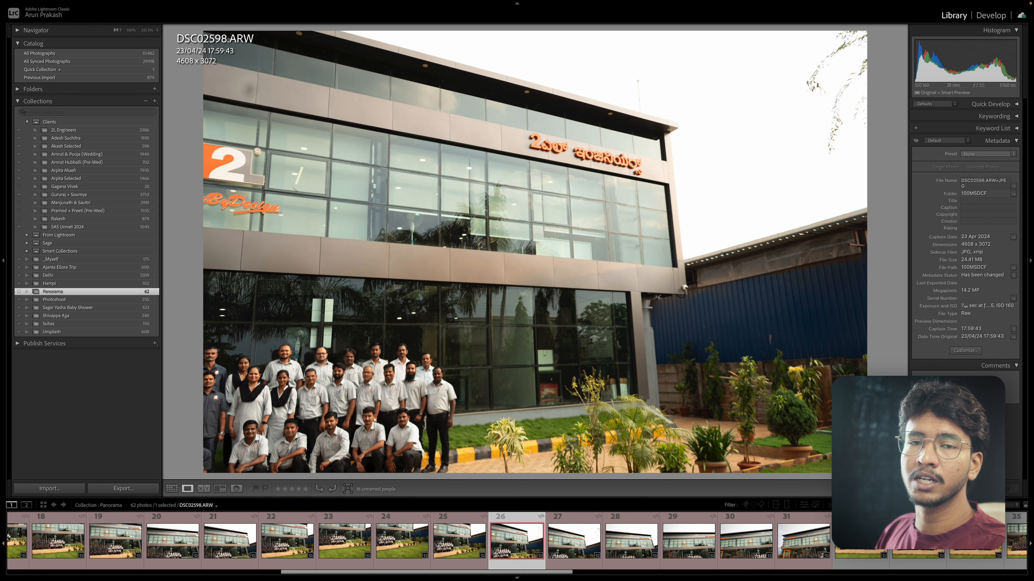
key("Right")
key("Right")
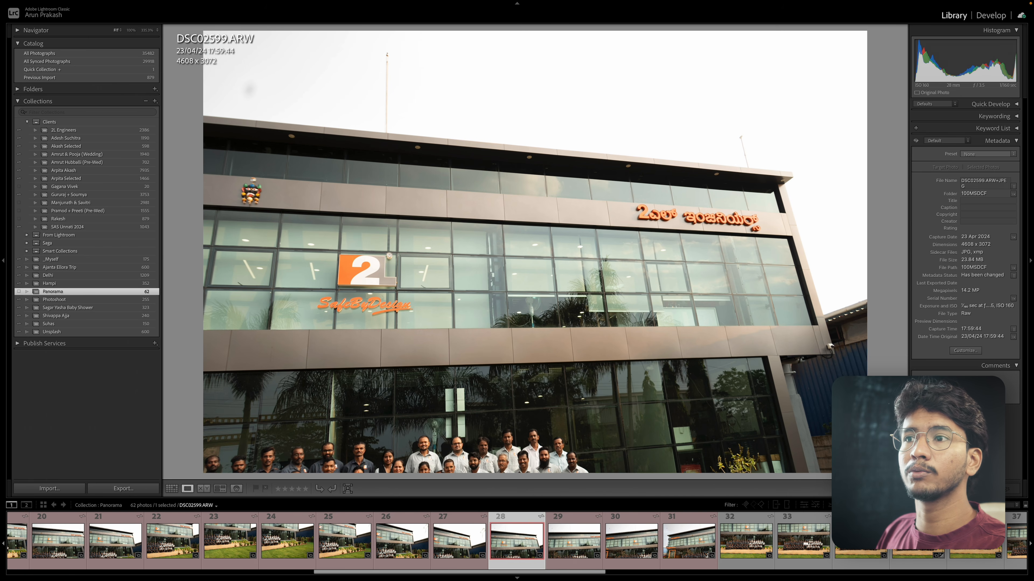
key("Right")
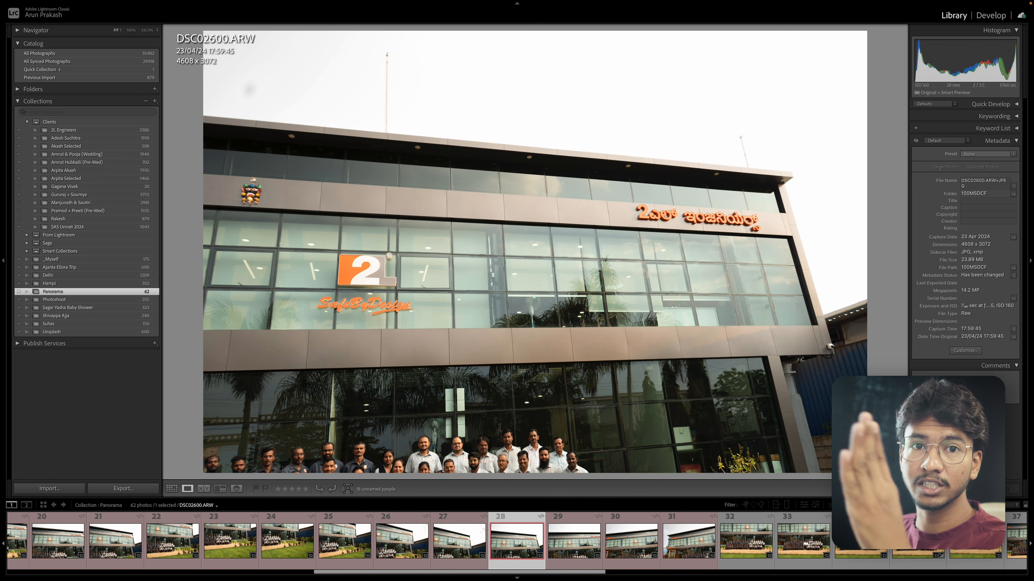
key("Right")
key("Right")
key("Right")
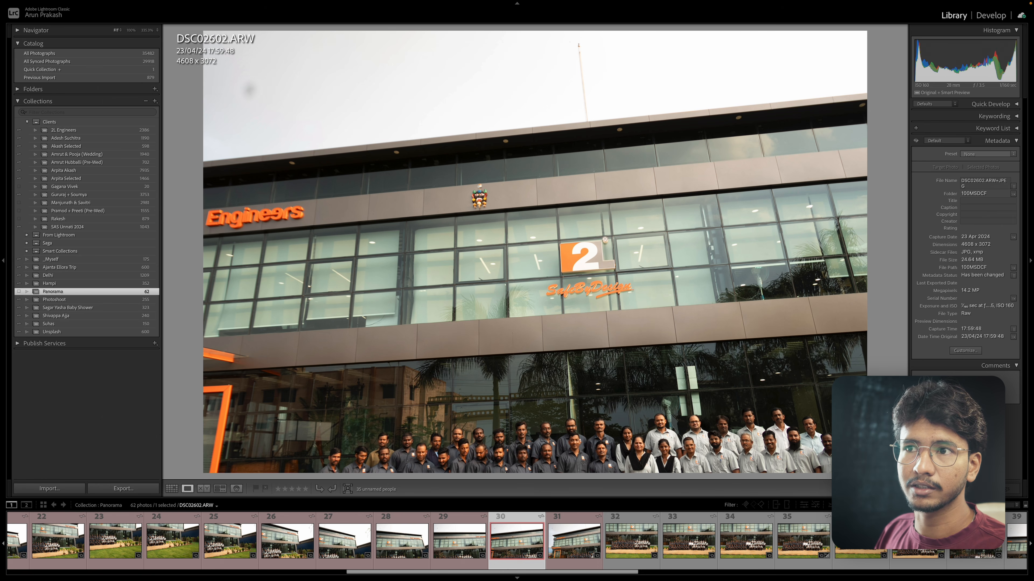
key("Right")
key("Right")
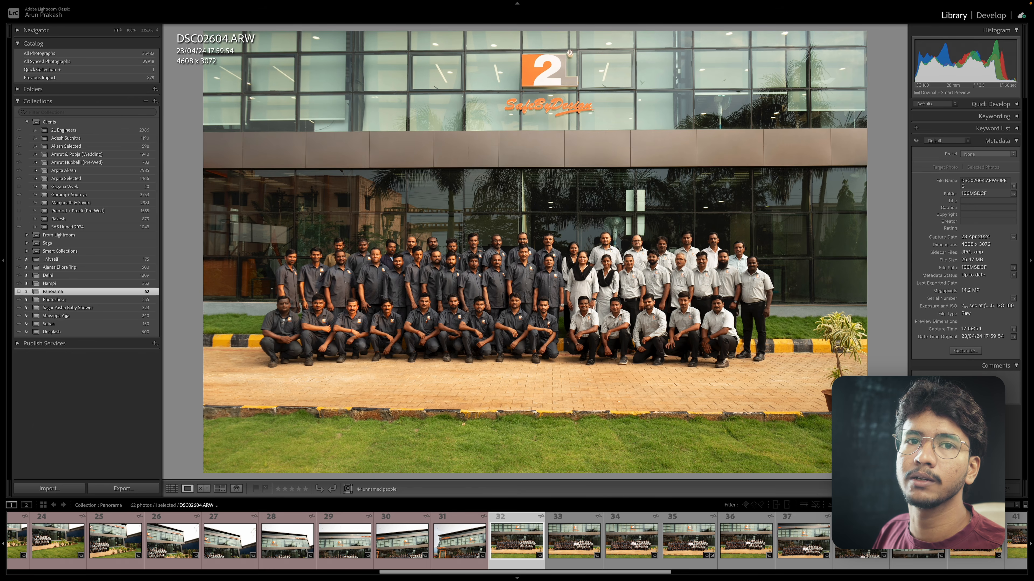
key("Left")
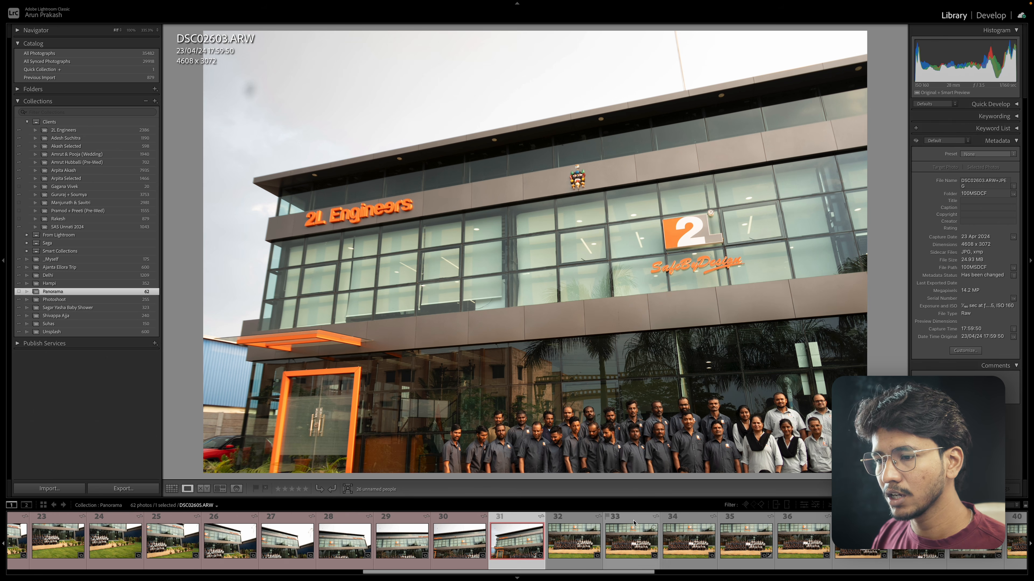
Return to the grid and select the red-labelled photos from DSC02574 through DSC02603
key("g")
left_click(351, 174, "shift")
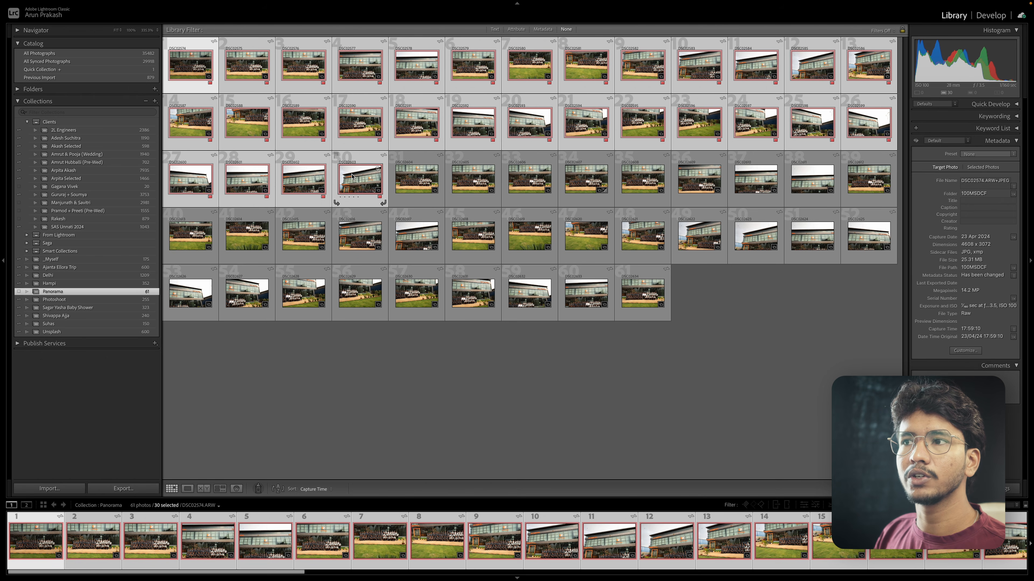
left_click(531, 369)
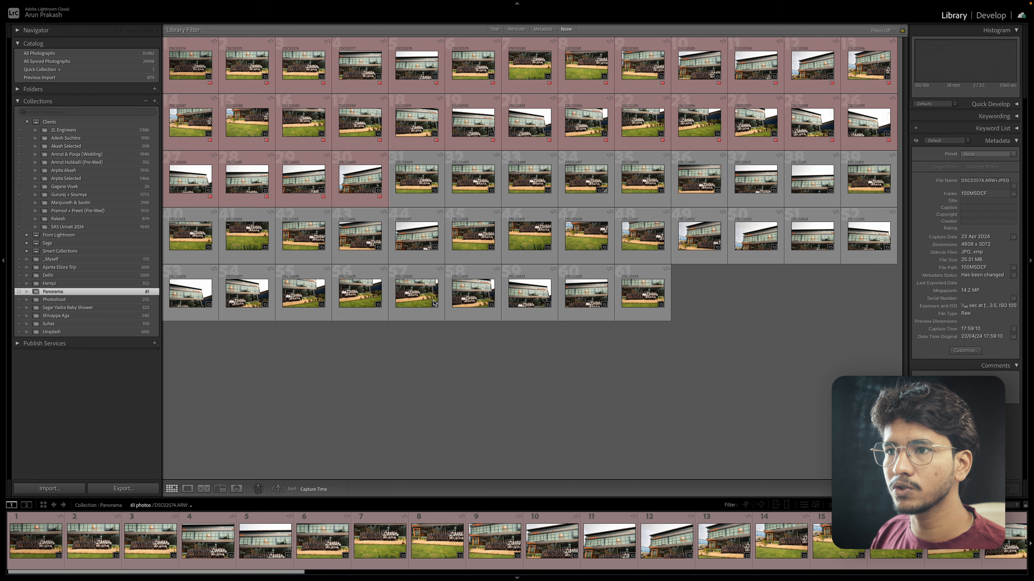
left_click(186, 63)
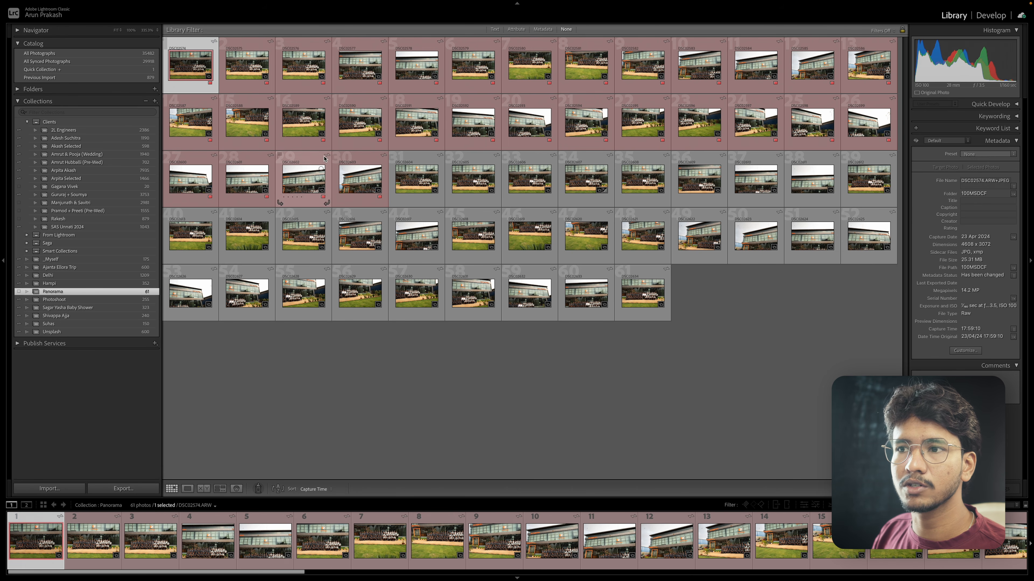
left_click(354, 174, "shift")
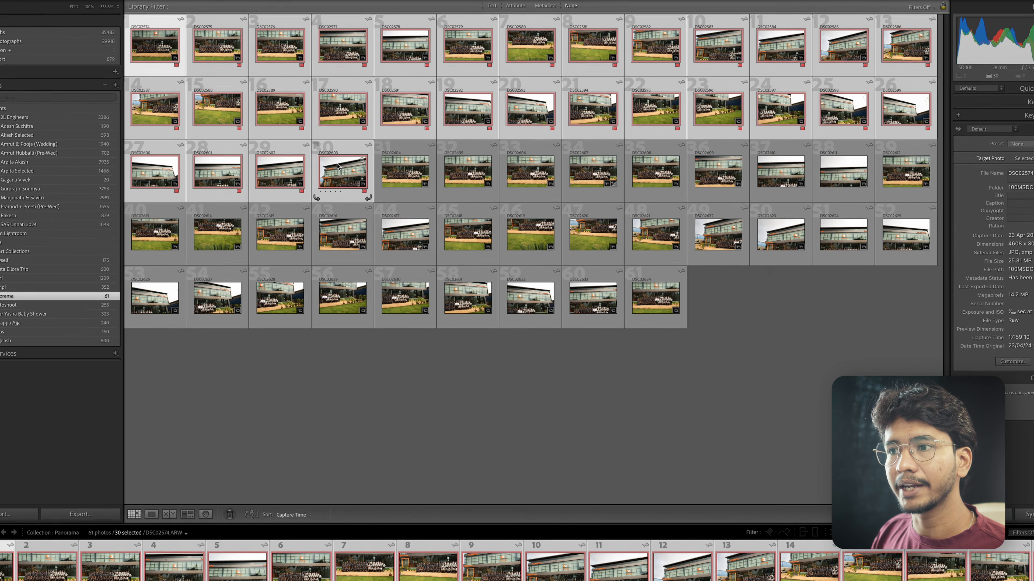
Start a Panorama photo merge of the selected photos
right_click(355, 174)
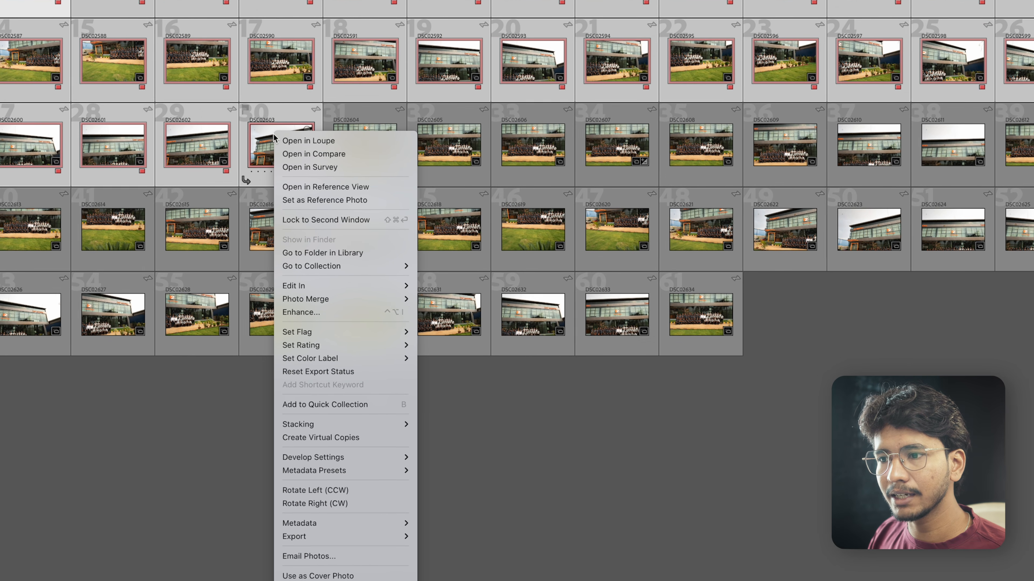
mouse_move(307, 299)
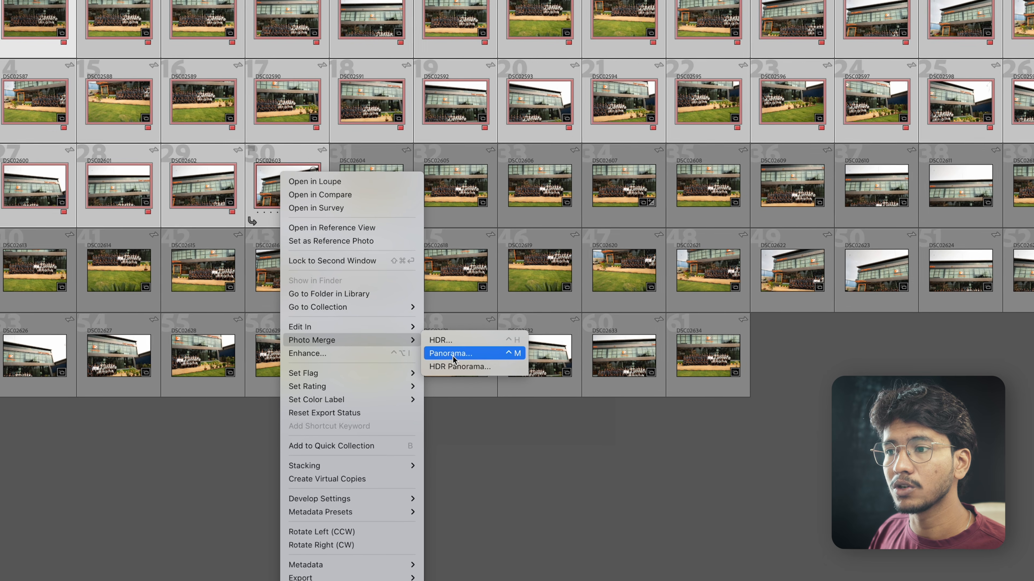
left_click(446, 314)
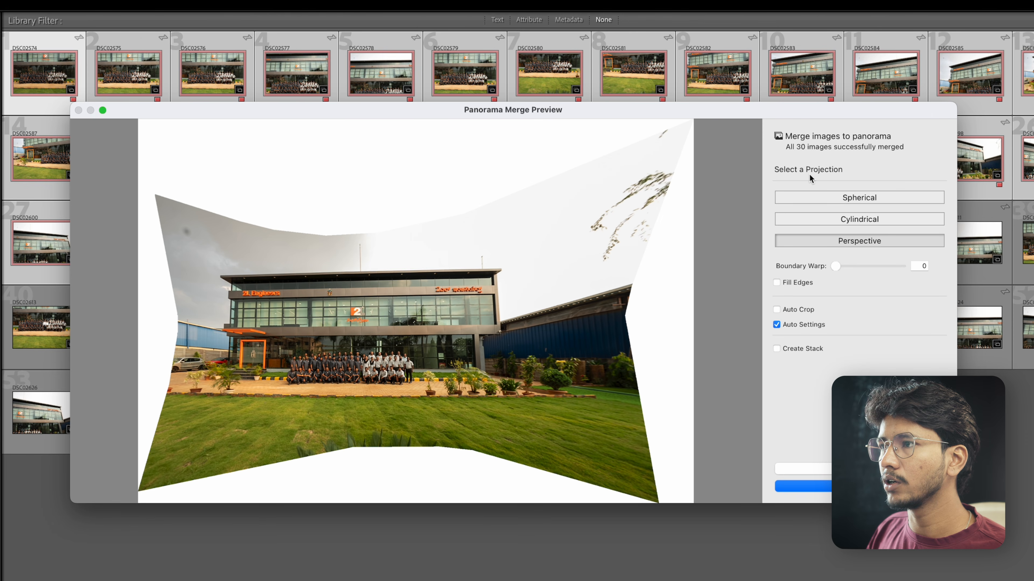
Compare the Spherical, Cylindrical and Perspective projections in the merge preview, finishing on Perspective
left_click(838, 198)
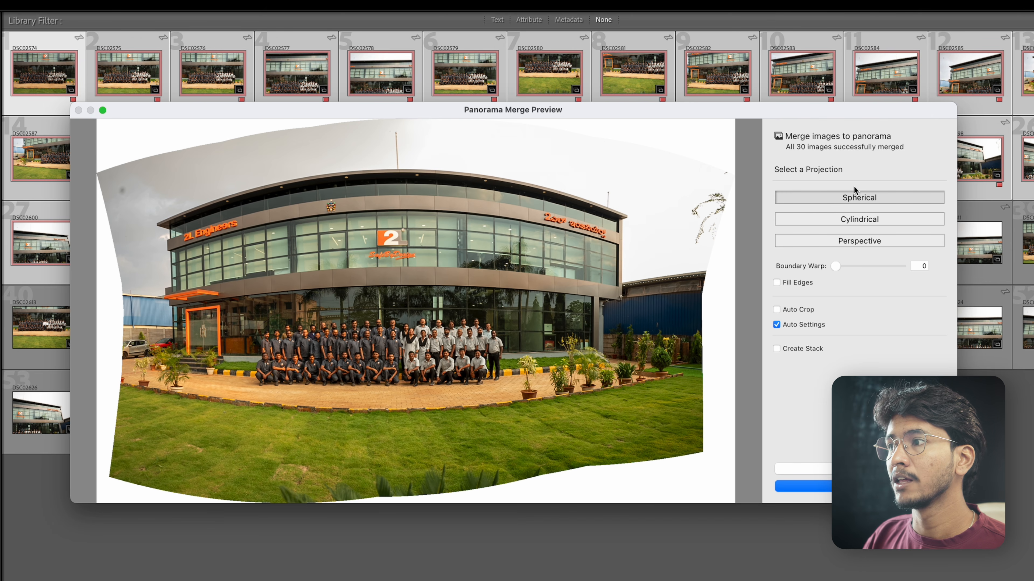
left_click(854, 220)
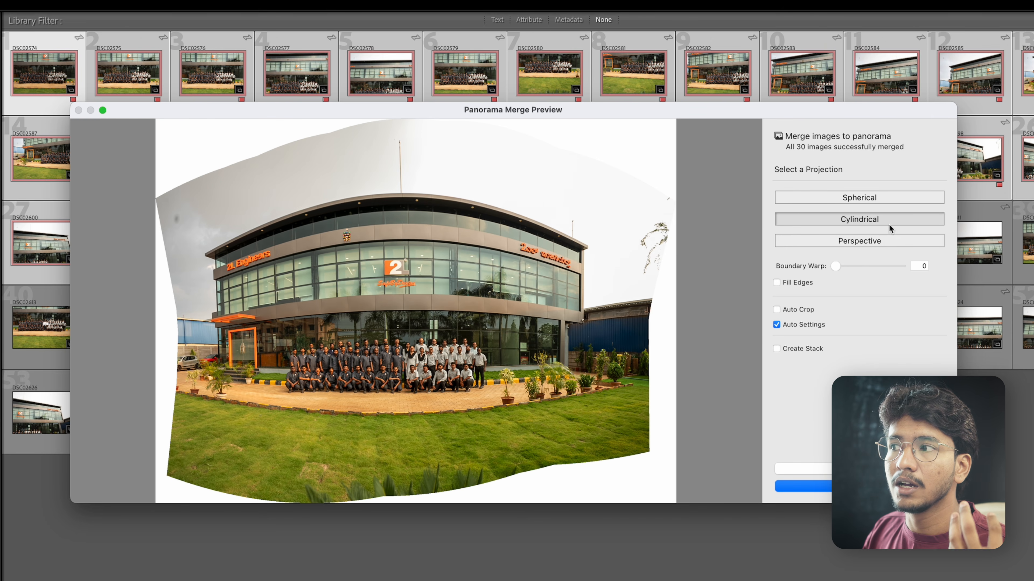
left_click(887, 244)
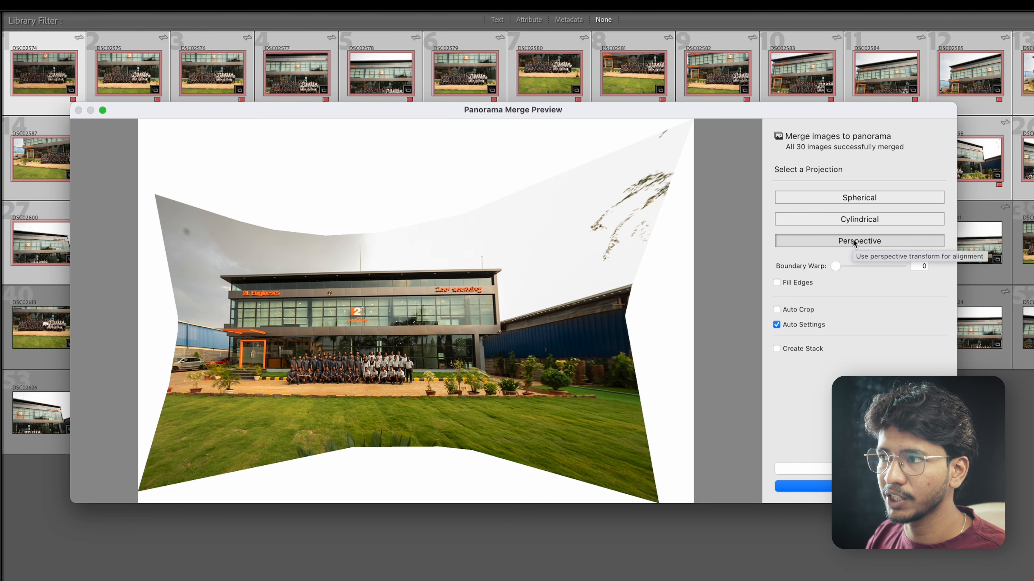
left_click(858, 201)
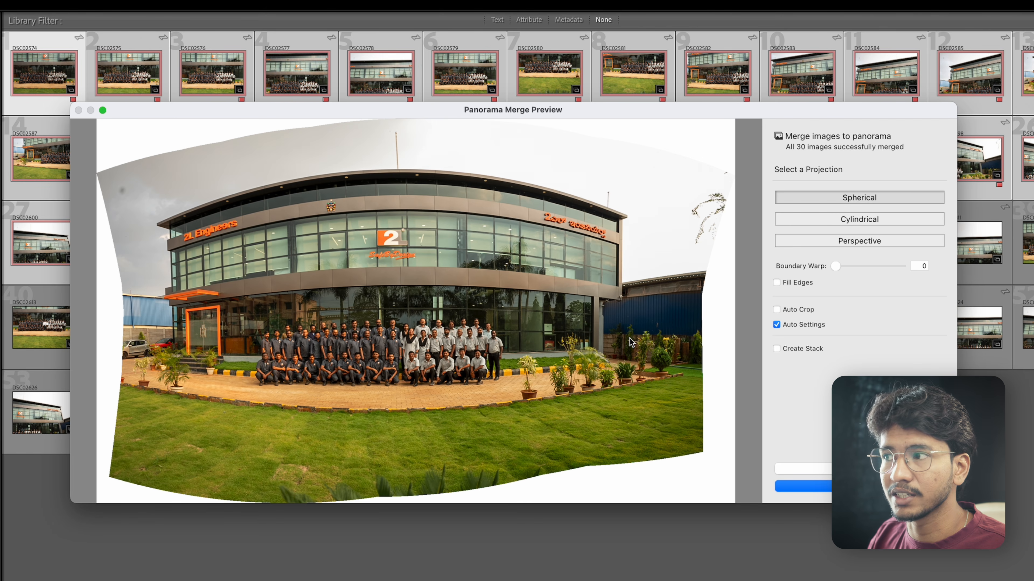
left_click(821, 221)
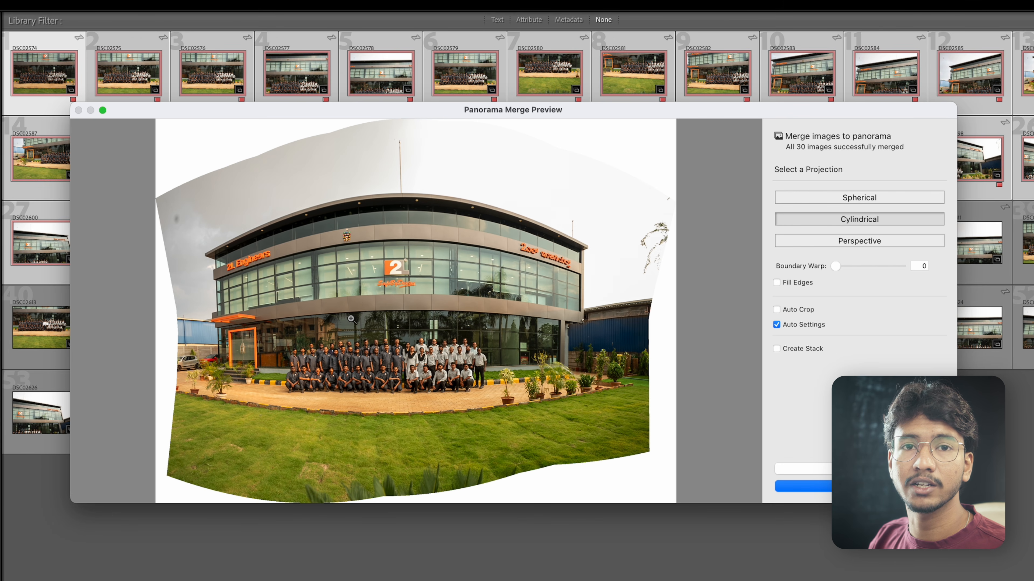
left_click(894, 241)
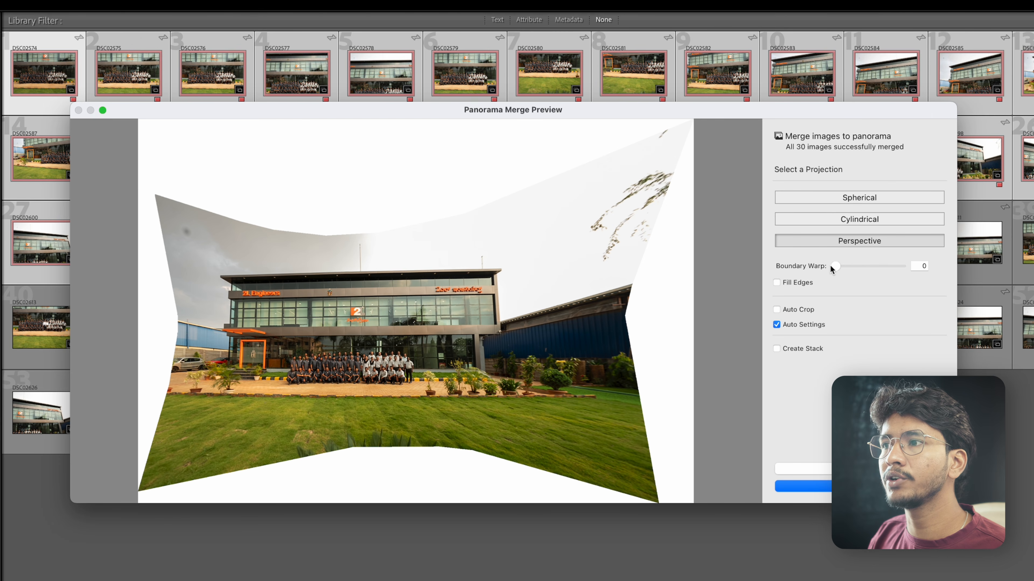
Try Boundary Warp at 55 and 100, reset it to 0, and try Fill Edges before switching it off again
mouse_move(836, 267)
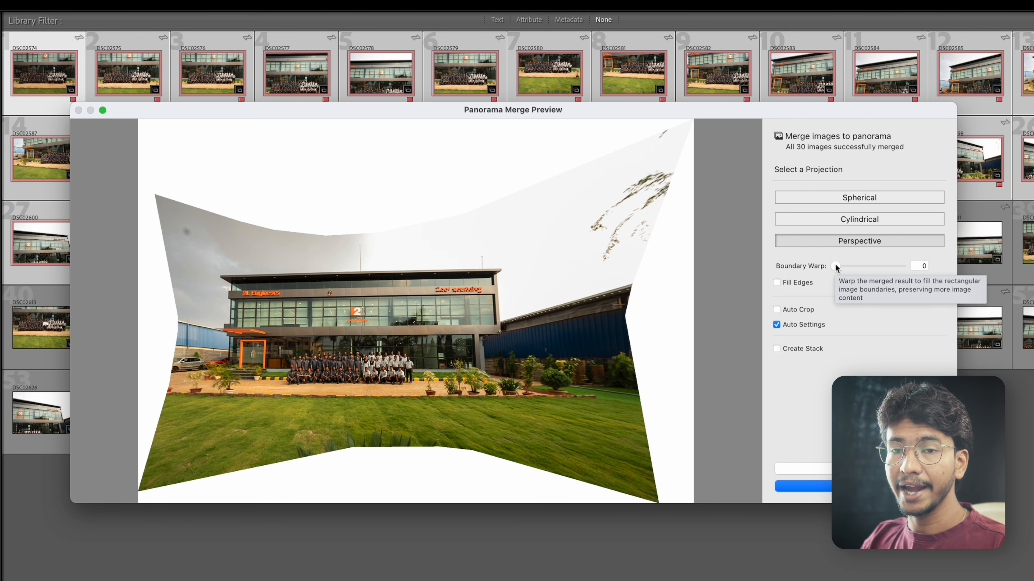
left_click_drag(836, 267, 873, 267)
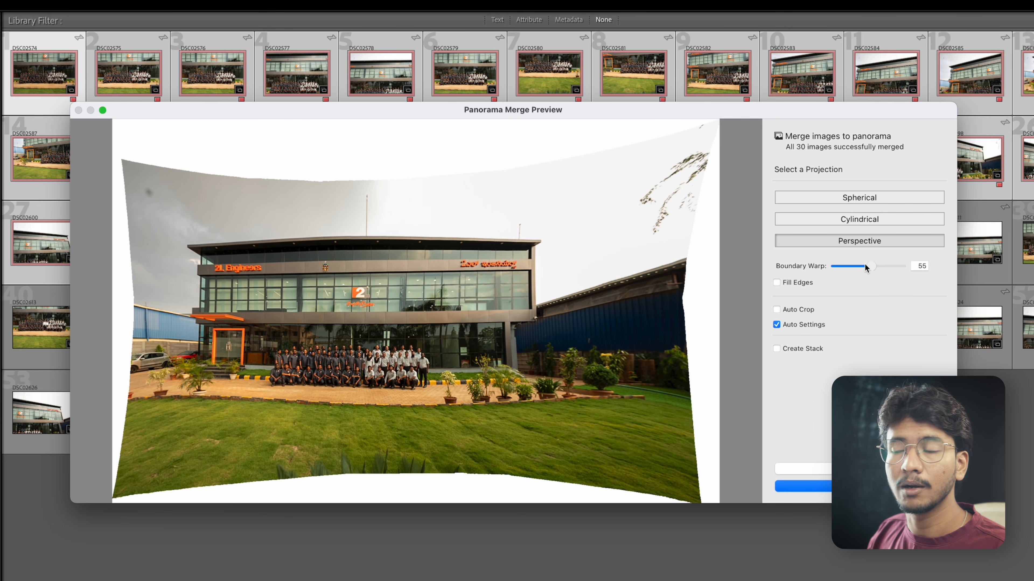
left_click_drag(867, 265, 923, 273)
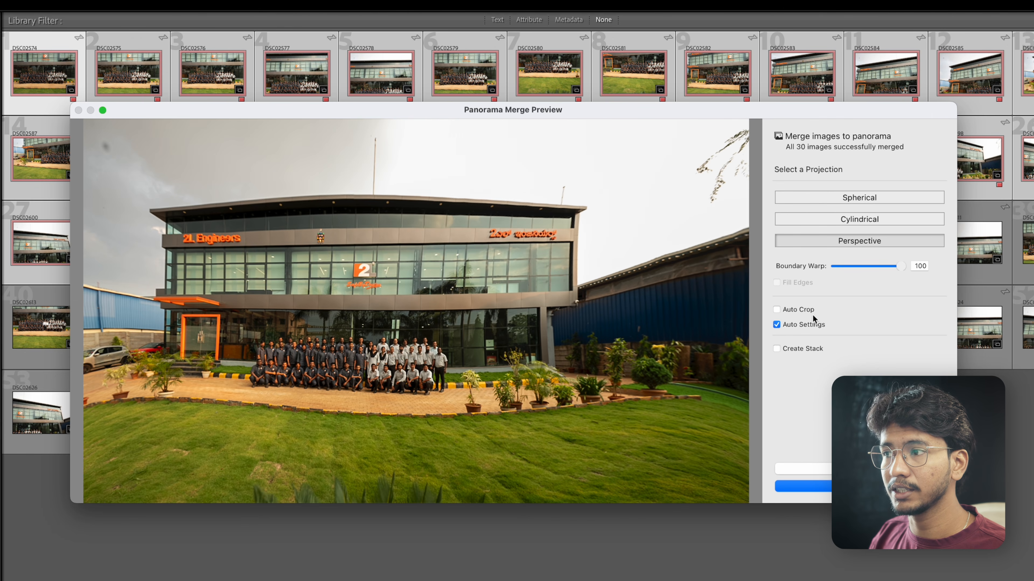
left_click_drag(901, 266, 778, 269)
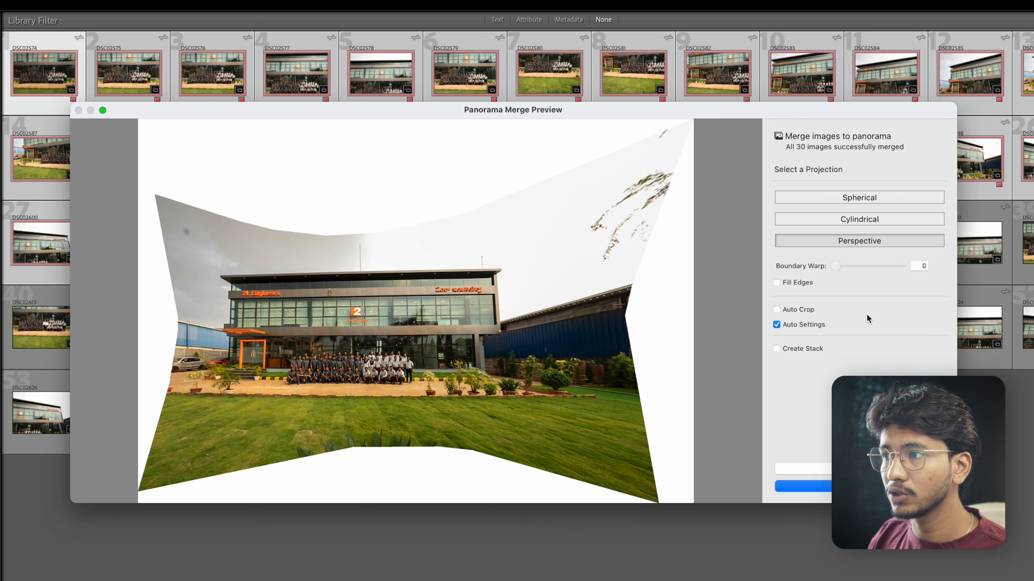
left_click(777, 283)
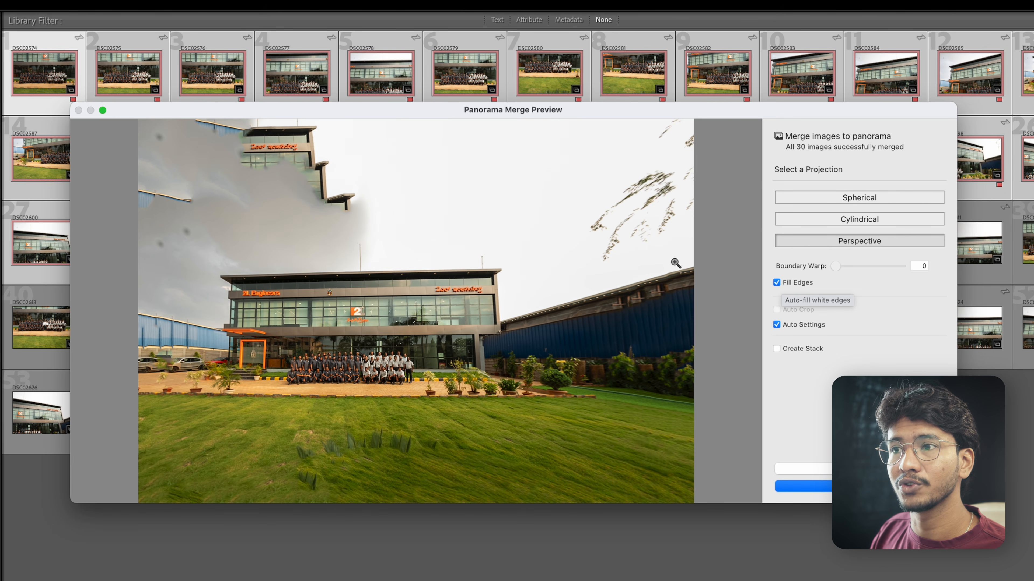
left_click(777, 283)
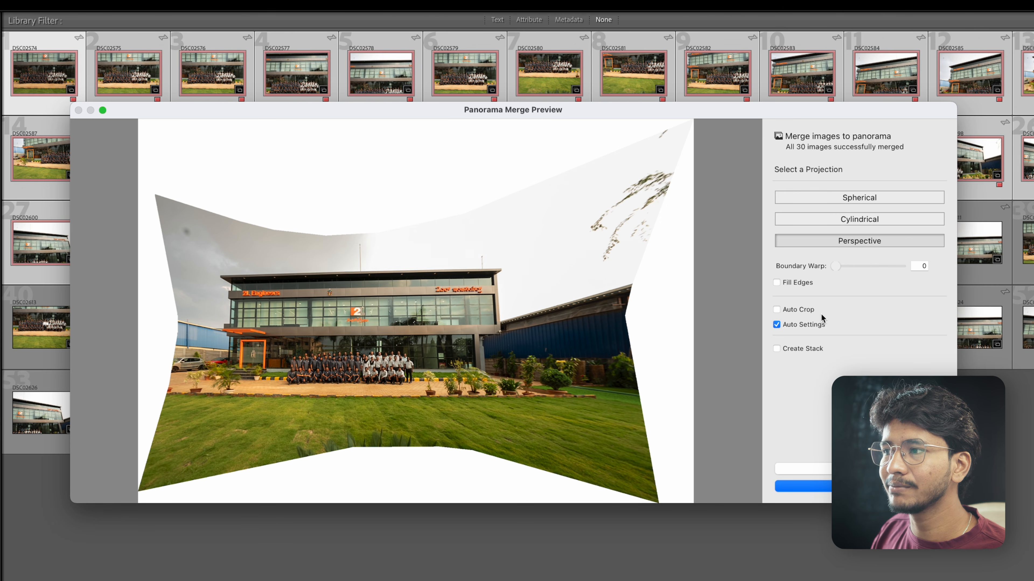
Compare the panorama with and without Auto Crop and leave Auto Crop enabled
left_click(776, 310)
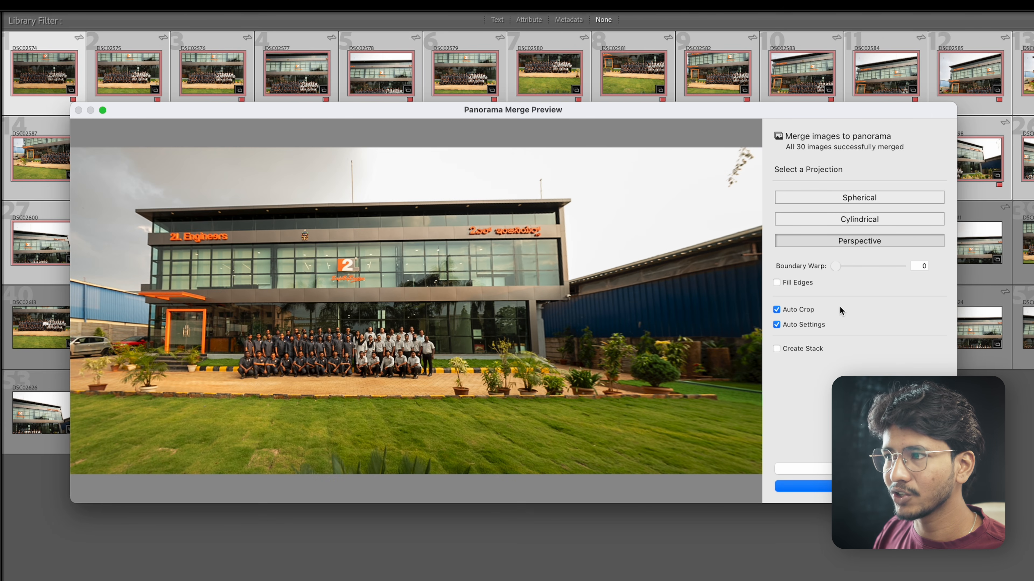
left_click(776, 309)
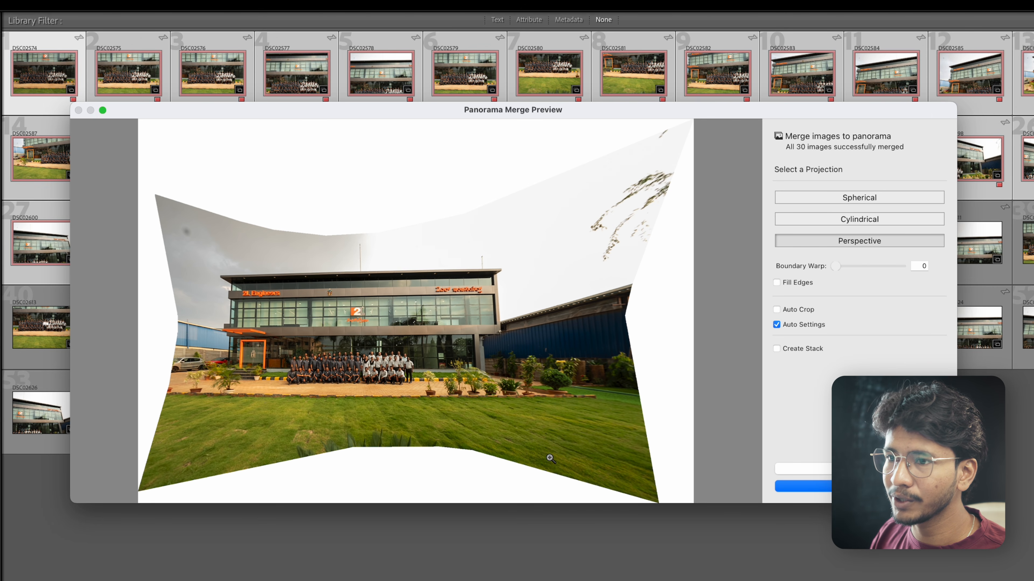
left_click(776, 310)
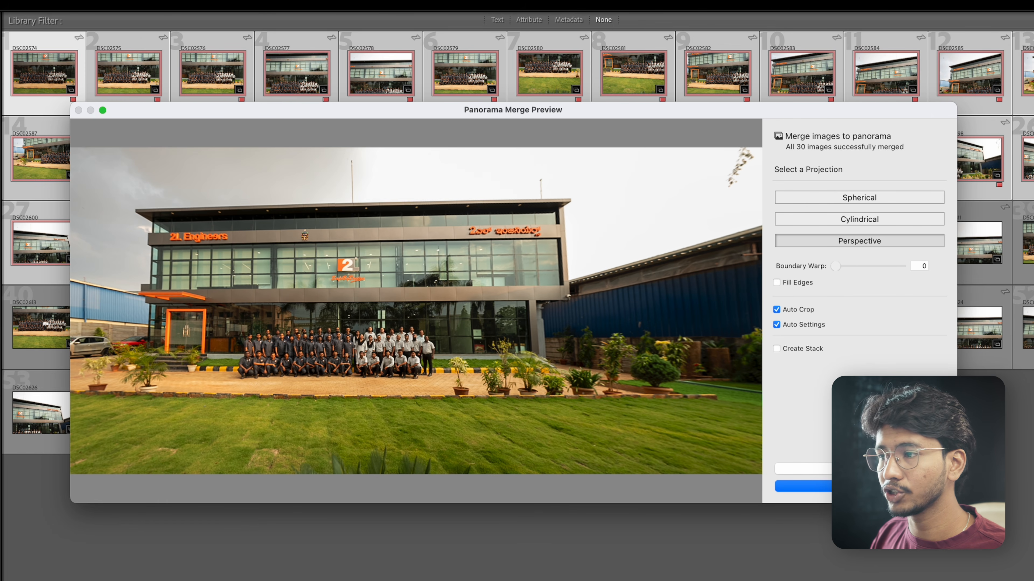
Try the preview without Auto Settings and toggle Create Stack, restoring Auto Settings on and Create Stack off
left_click(776, 325)
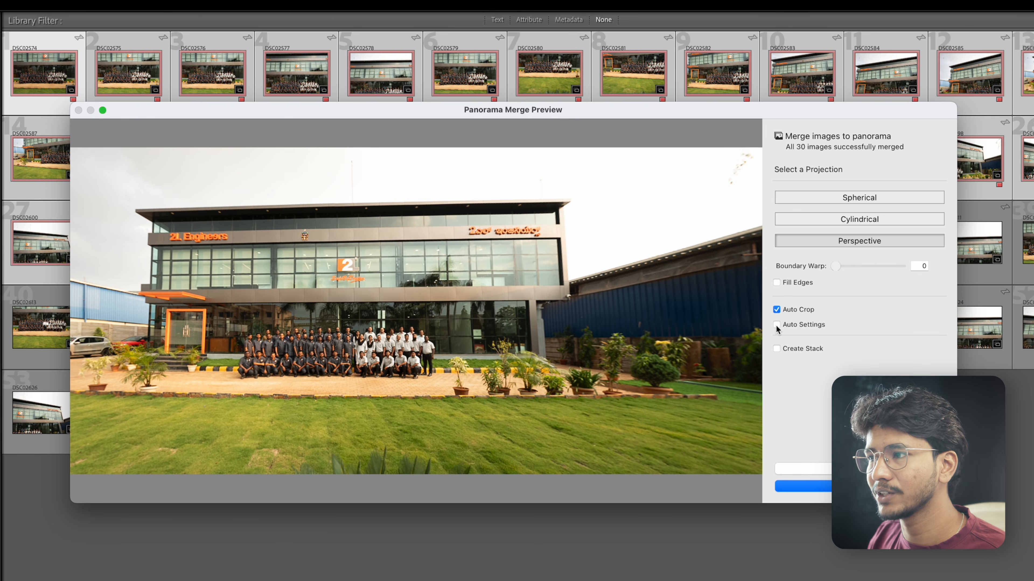
left_click(777, 325)
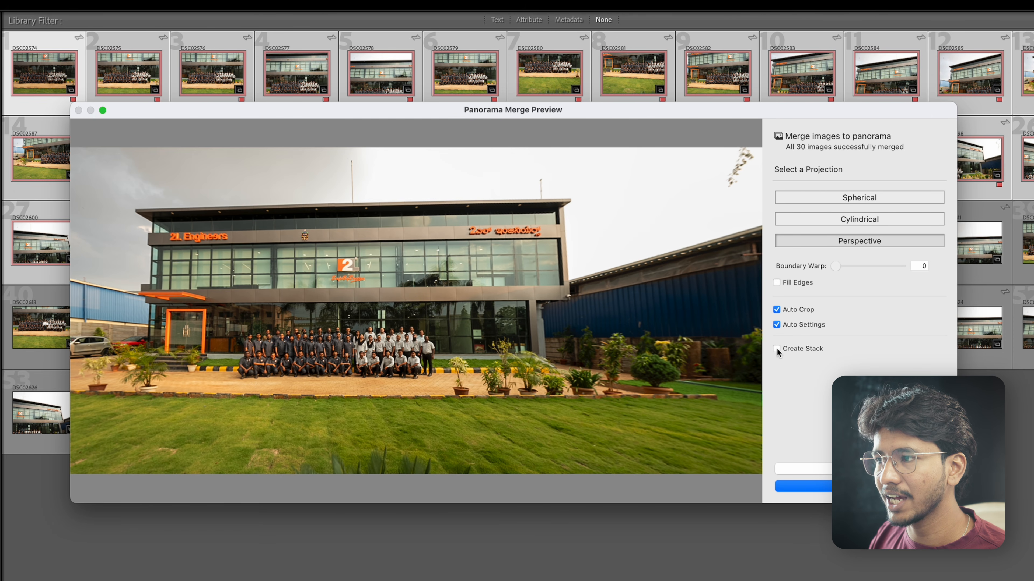
left_click(777, 349)
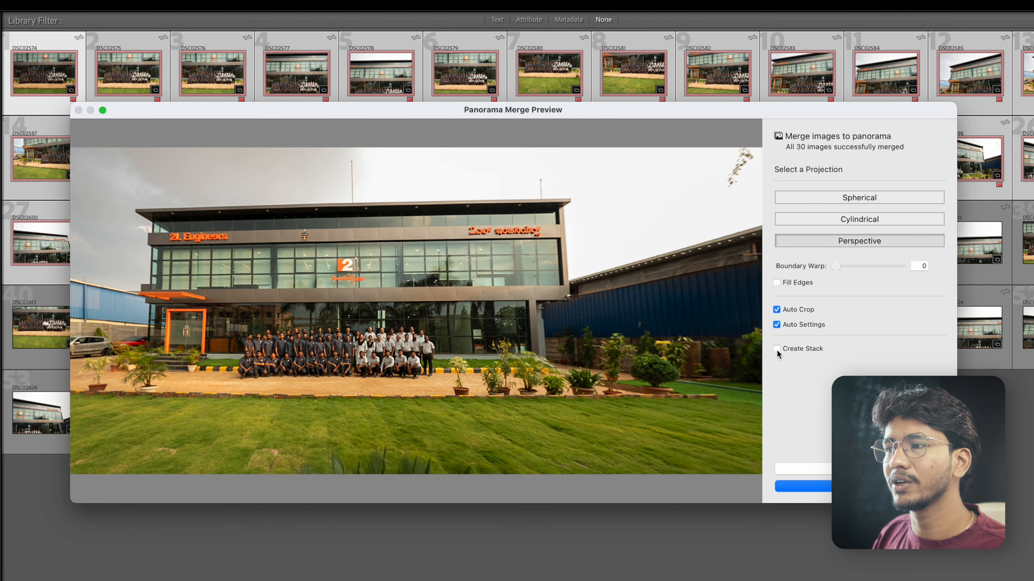
left_click(777, 349)
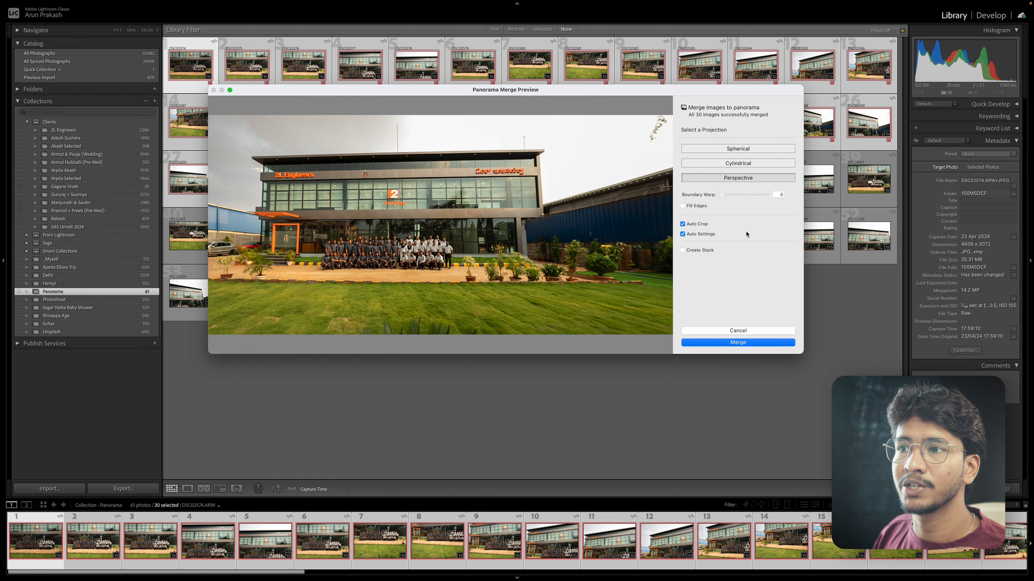
Merge the photos into a panorama and open the resulting image in the enlarged single-photo view
left_click(737, 343)
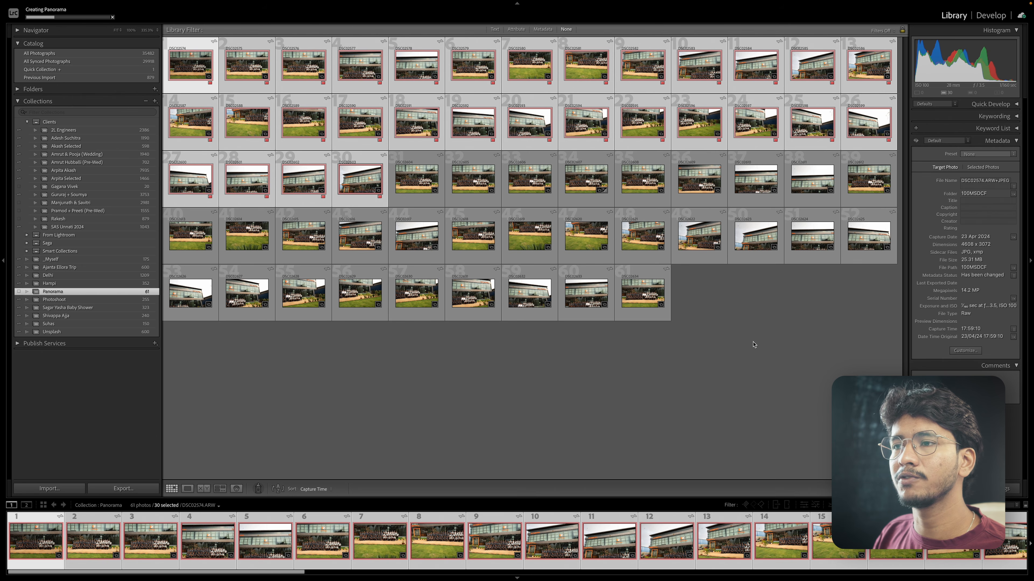
left_click(746, 371)
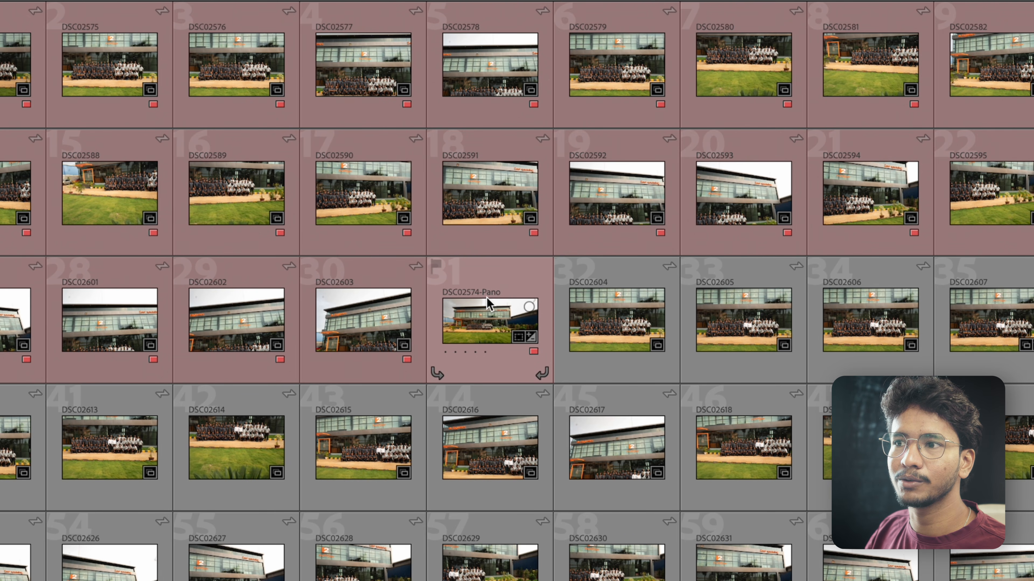
left_click(490, 324)
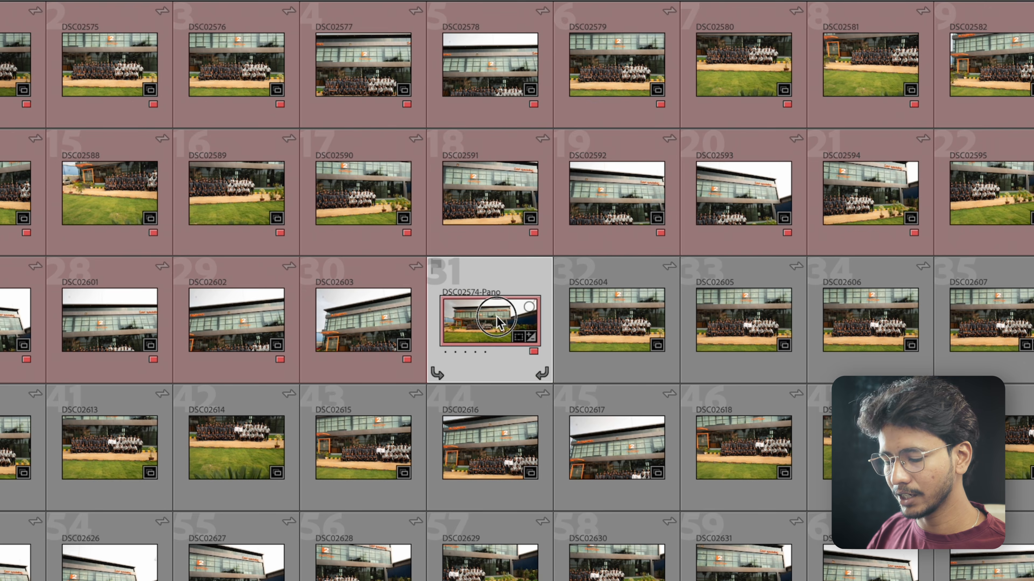
double_click(490, 324)
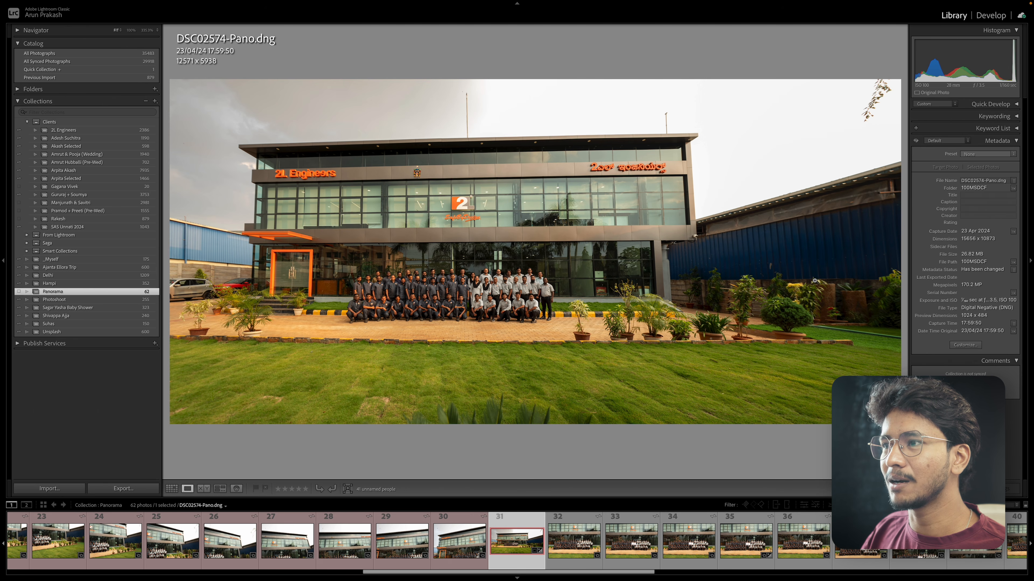
Zoom into the merged panorama and examine the faces and sharpness across the group from one end towards the other
key("z")
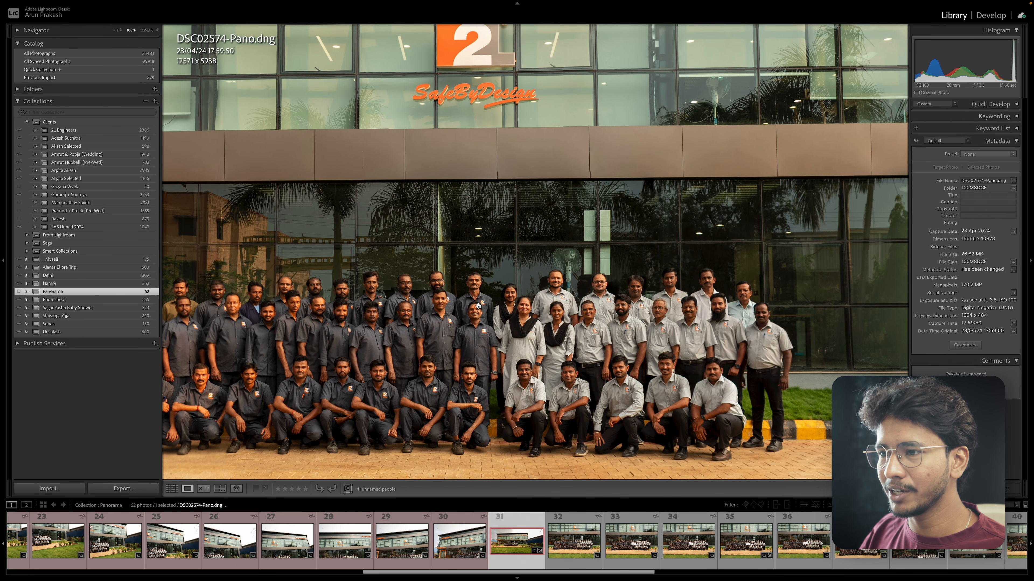
left_click_drag(463, 268, 506, 334)
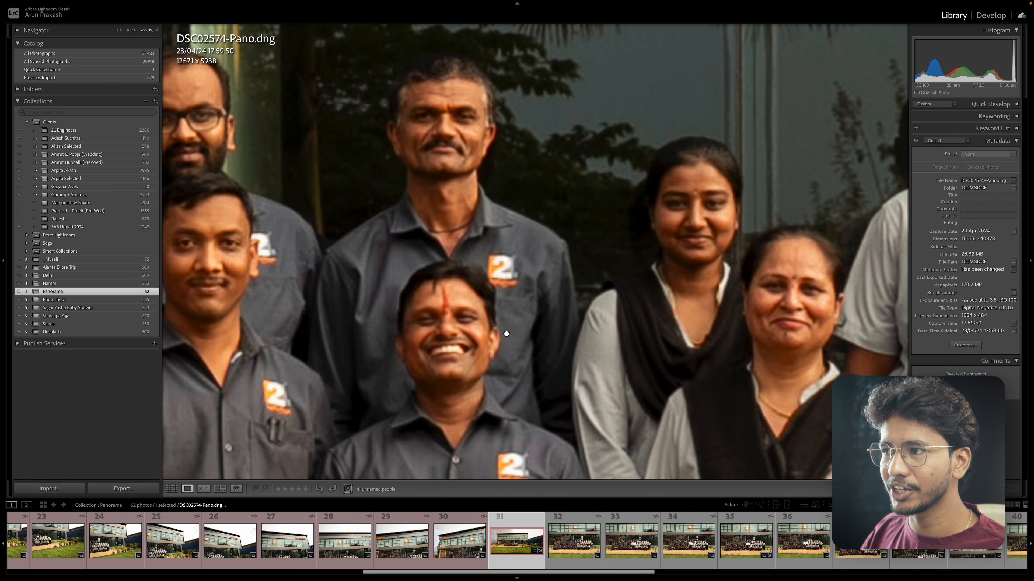
key("z")
left_click_drag(344, 264, 395, 328)
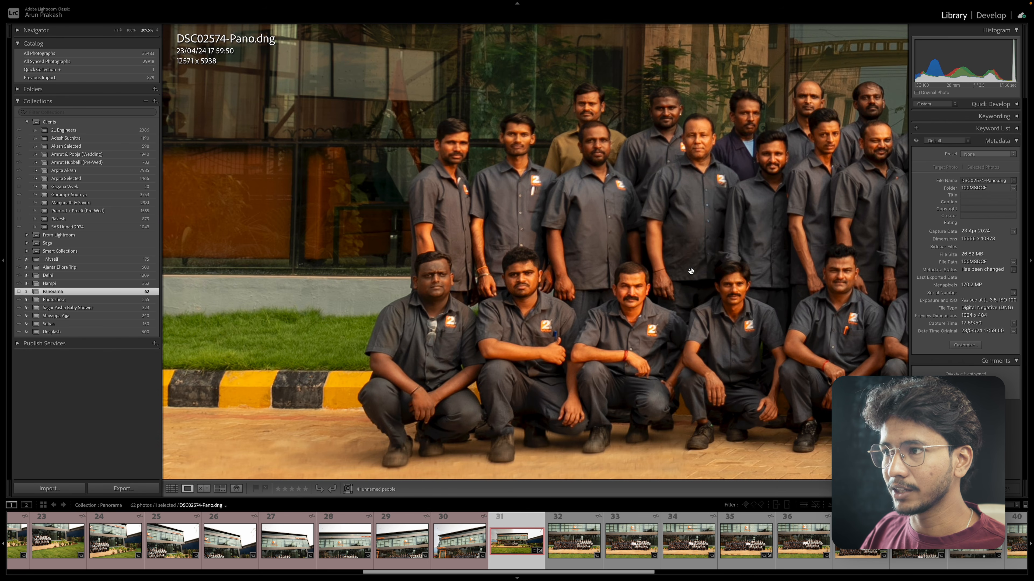
left_click_drag(691, 271, 570, 249)
left_click_drag(729, 231, 413, 244)
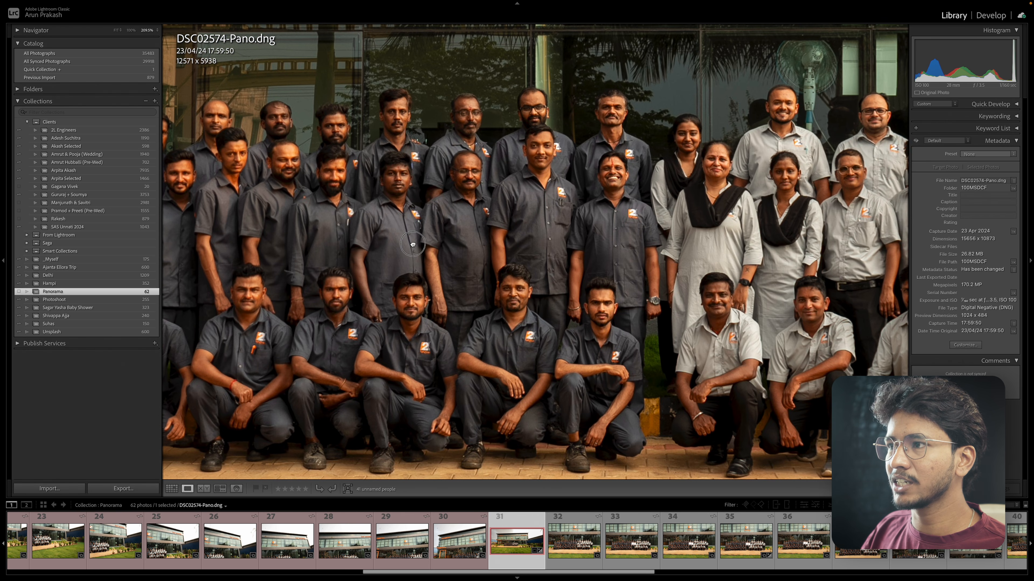
left_click_drag(737, 236, 539, 232)
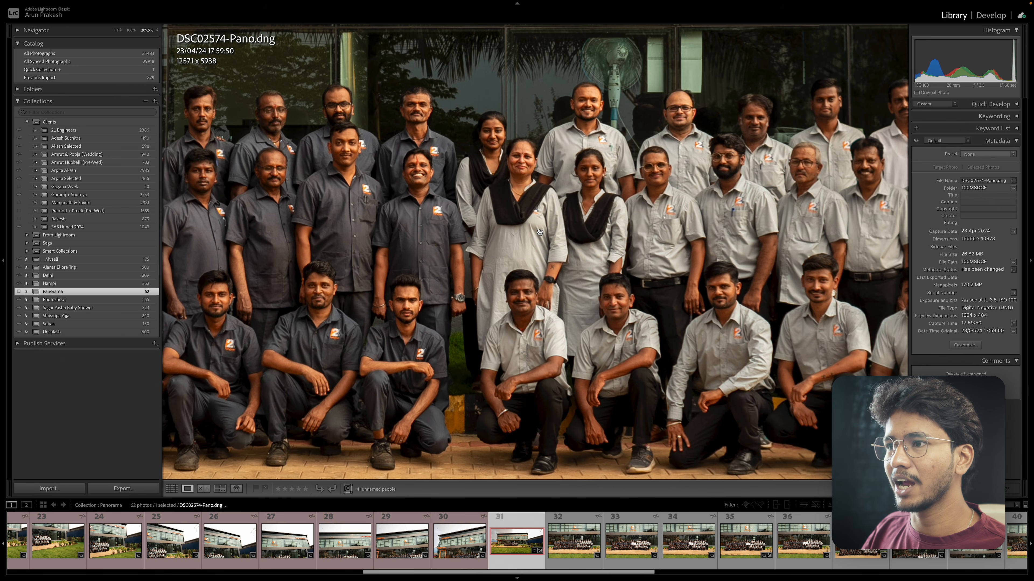
Fit the merged panorama in view, open it in Develop, and build a Smart Preview for it
left_click(540, 233)
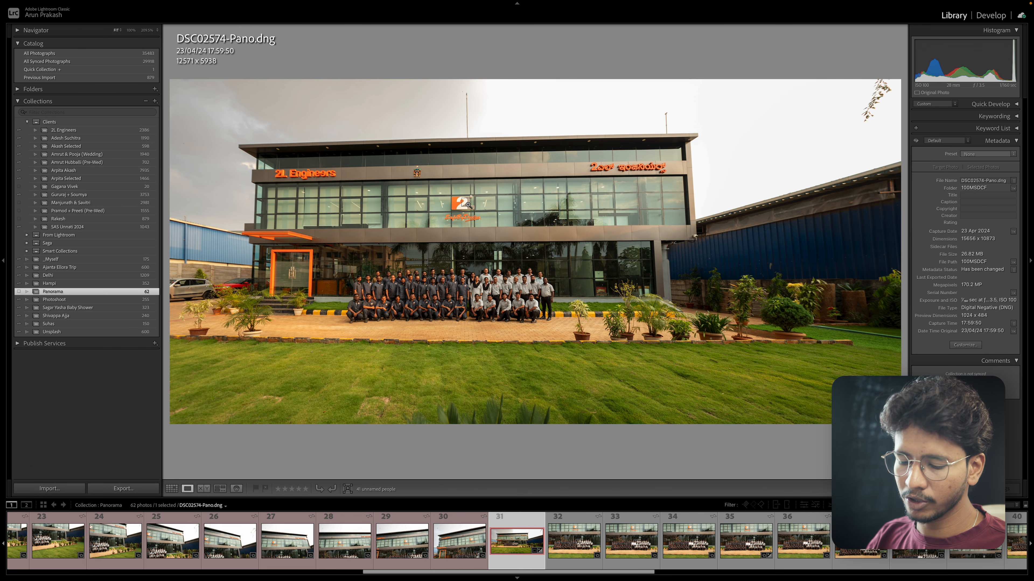
key("d")
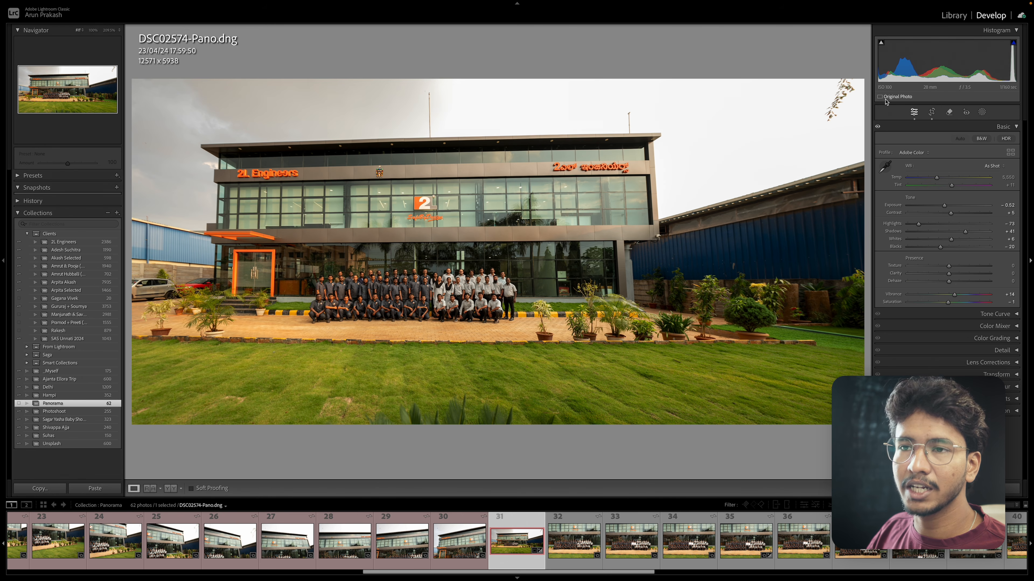
left_click(885, 99)
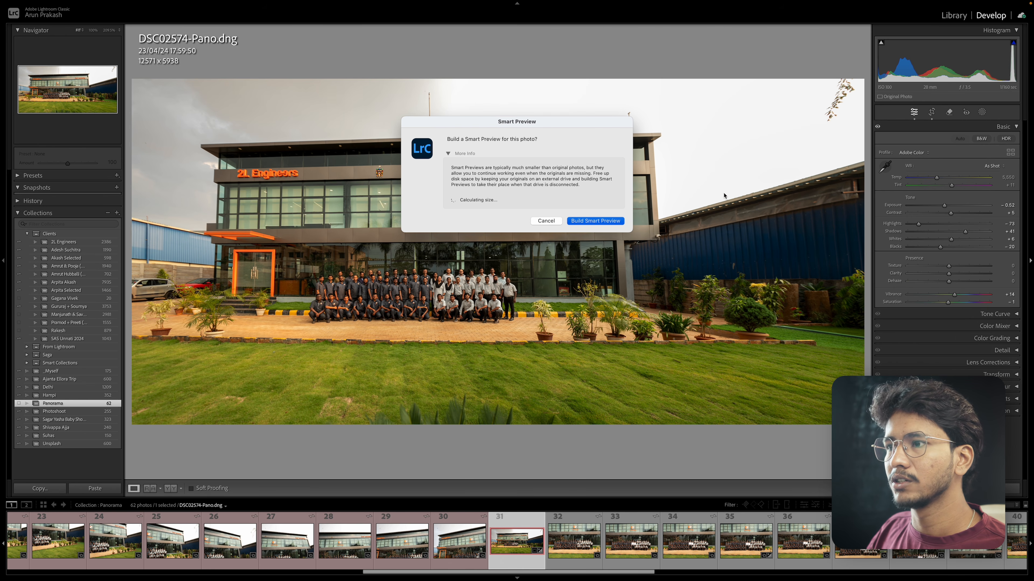
key("Return")
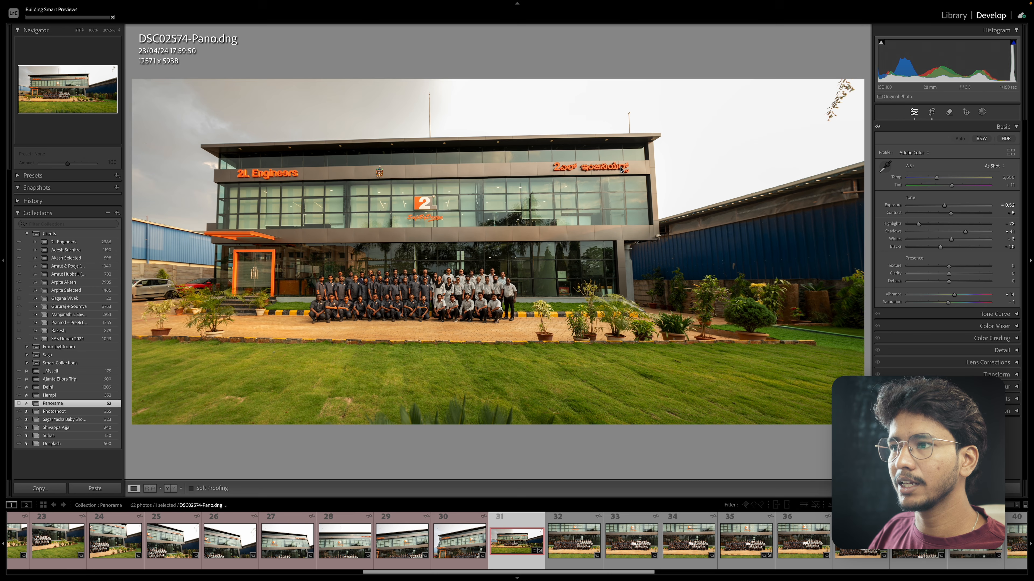
Expand the user presets and preview the saved custom preset on the panorama
left_click(44, 179)
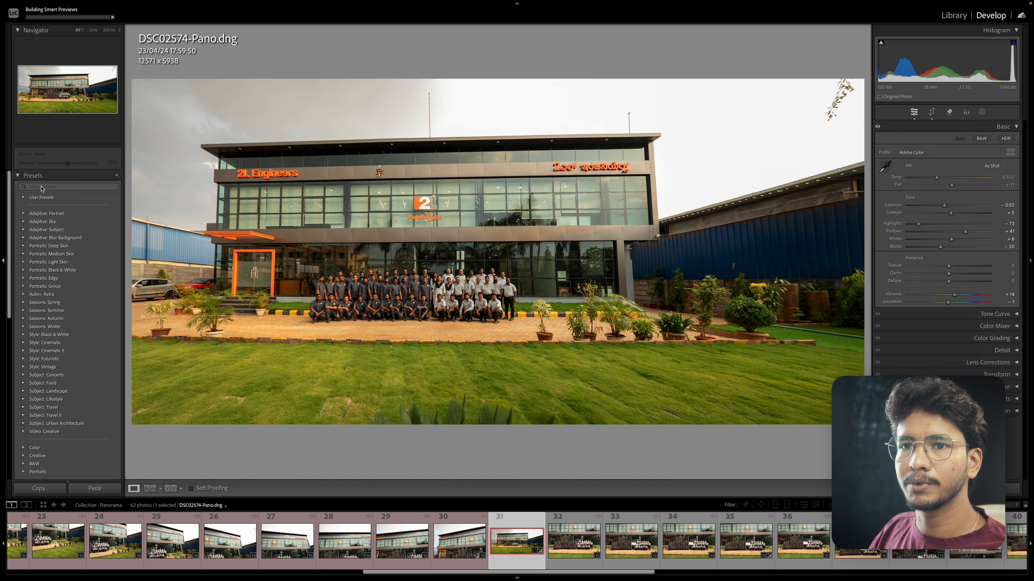
left_click(24, 197)
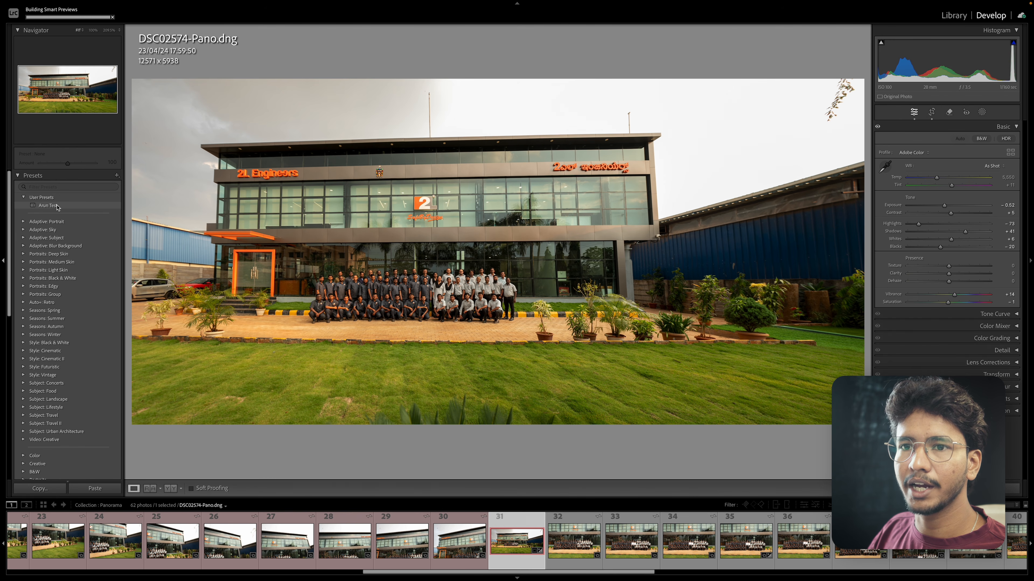
left_click(57, 206)
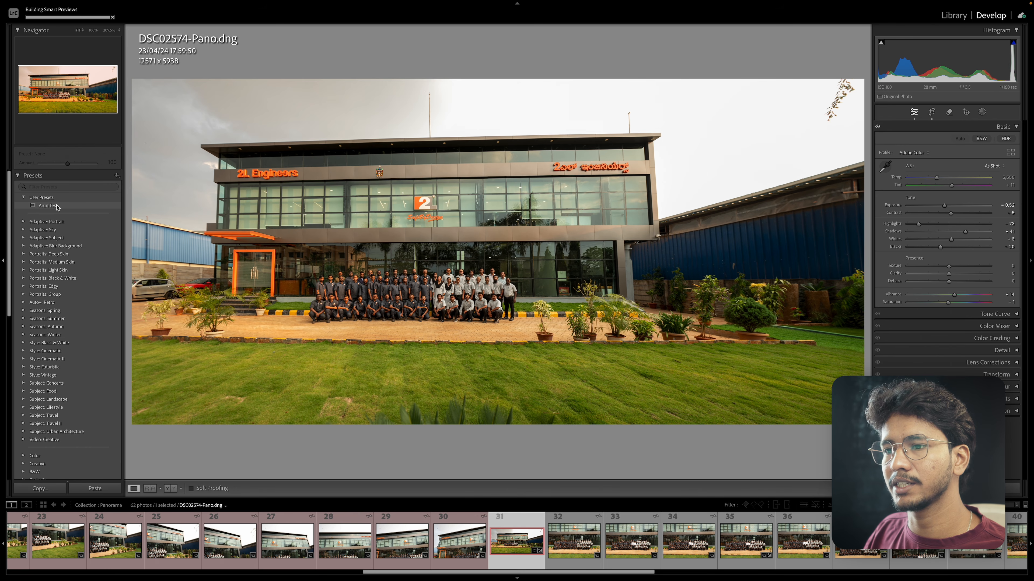
Set the panorama's Temp to 5,554, Exposure −0.25, Shadows +49, Texture +22, Clarity +11, Vibrance +17 and Saturation +8
left_click_drag(816, 231, 947, 206)
left_click_drag(966, 232, 968, 232)
left_click_drag(949, 266, 953, 273)
left_click_drag(956, 266, 957, 267)
left_click_drag(946, 206, 936, 177)
left_click_drag(948, 303, 952, 303)
left_click_drag(955, 295, 955, 295)
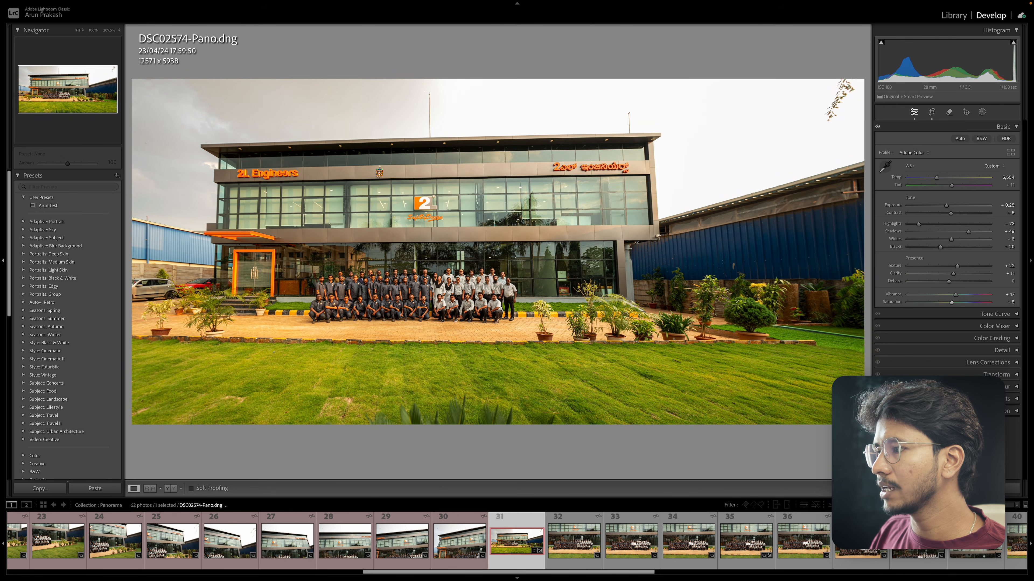
Try a Vertical perspective correction of +10 on the panorama and undo it
left_click(965, 374)
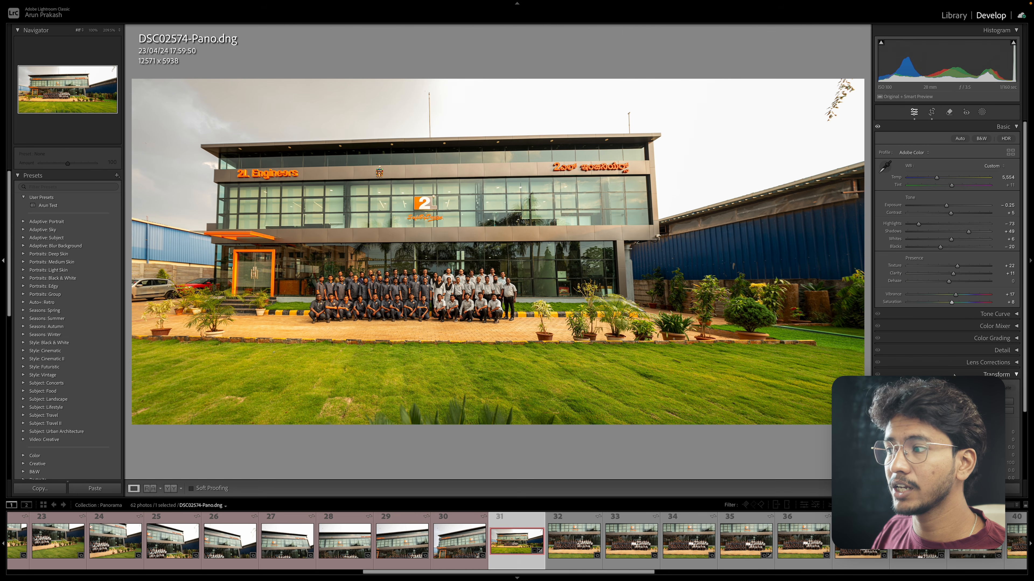
scroll(946, 285, "down", 3)
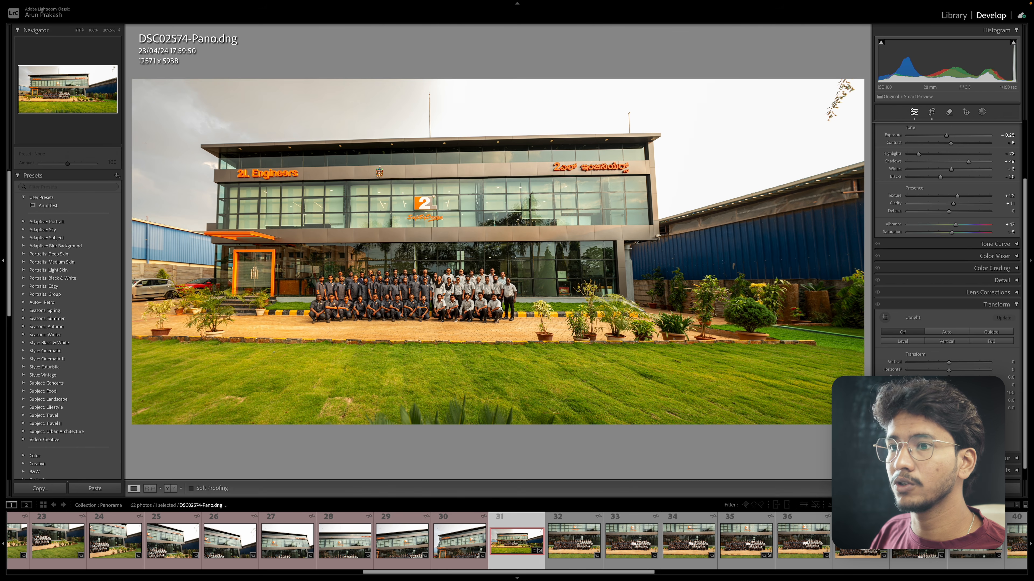
left_click(885, 319)
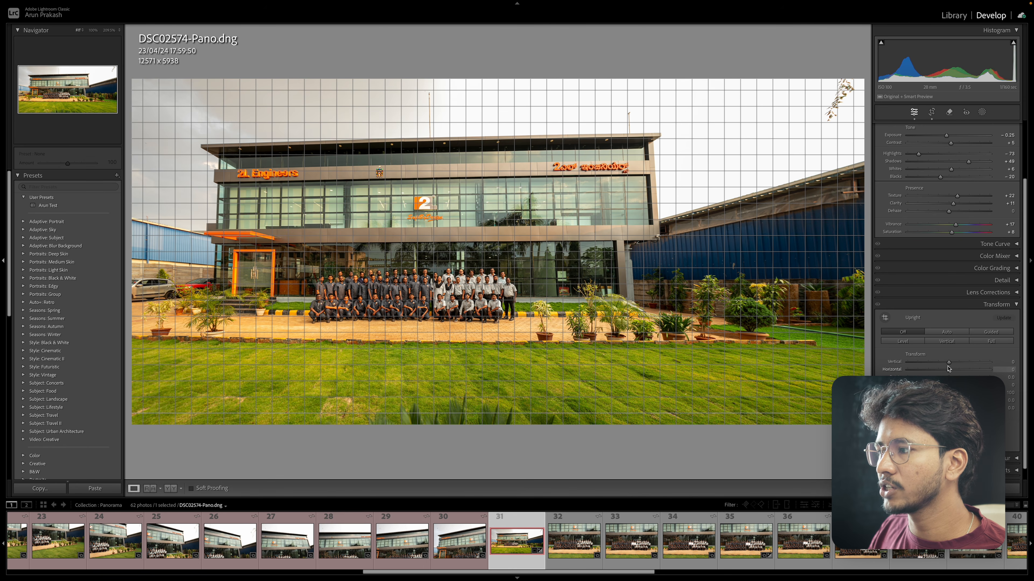
left_click_drag(949, 362, 953, 363)
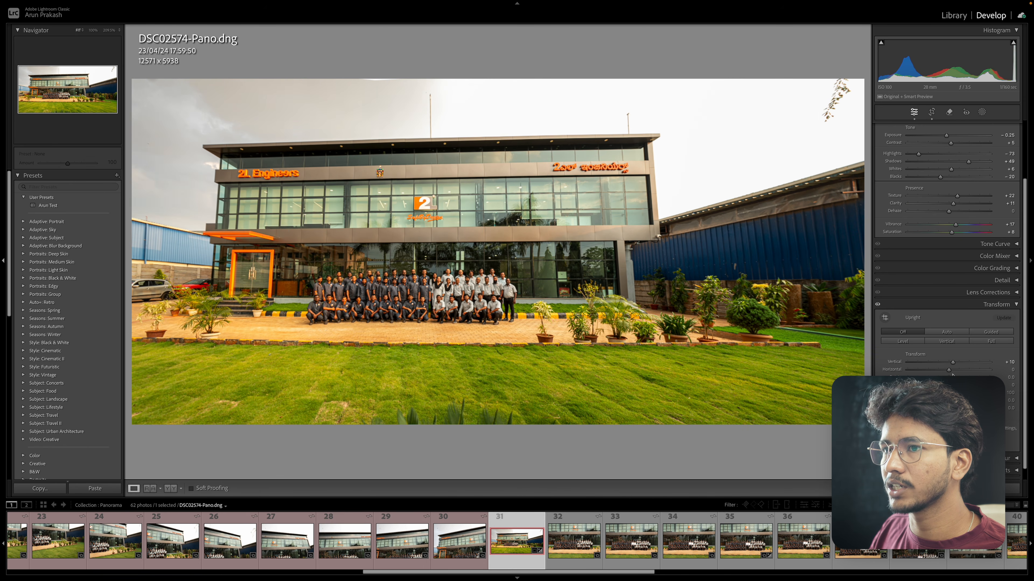
key("ctrl+z")
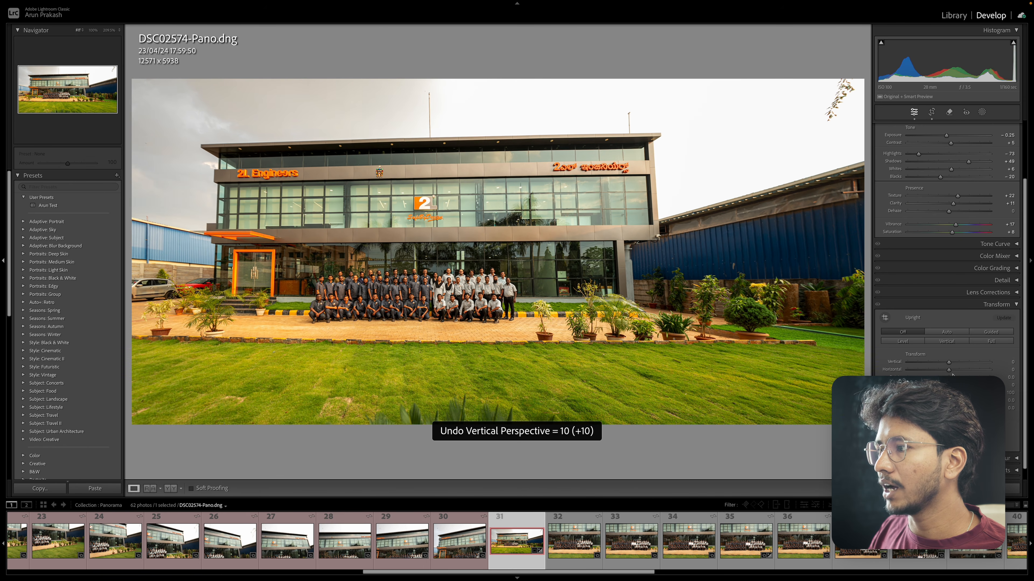
Level the building with two horizontal Guided Upright lines, along the roof edge and along the beam above the ground floor
left_click(886, 318)
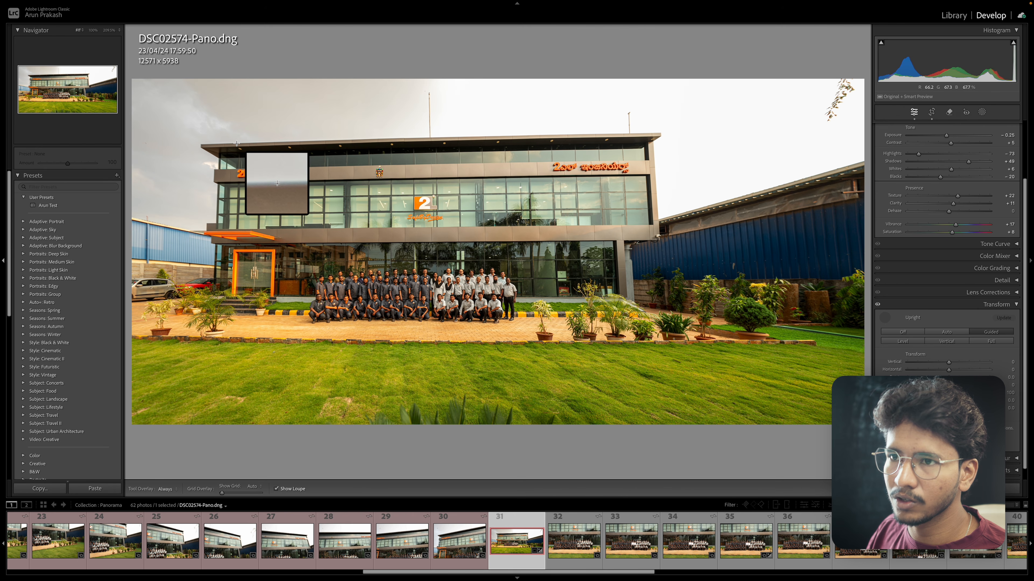
left_click_drag(237, 143, 562, 135)
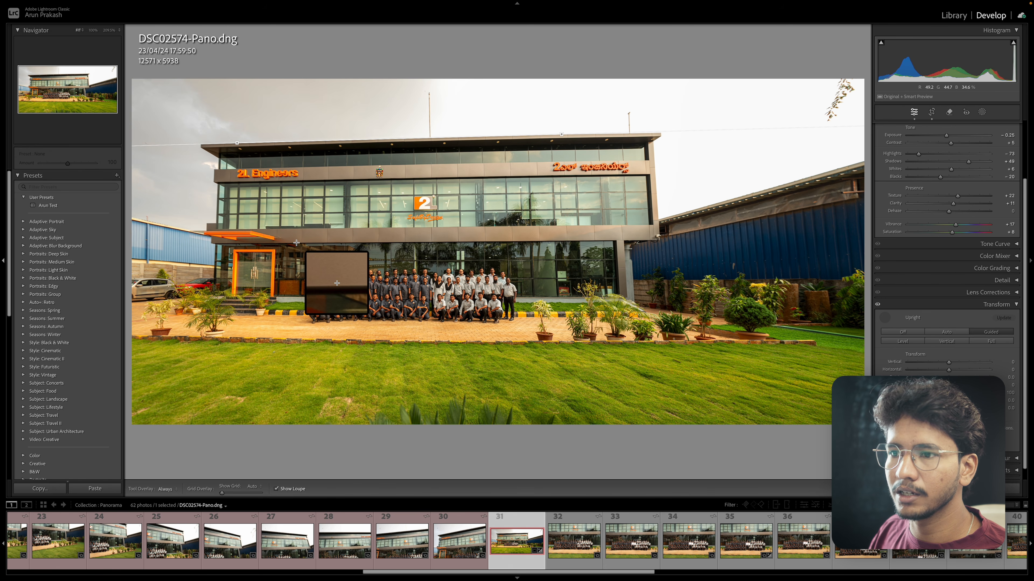
left_click_drag(296, 243, 535, 241)
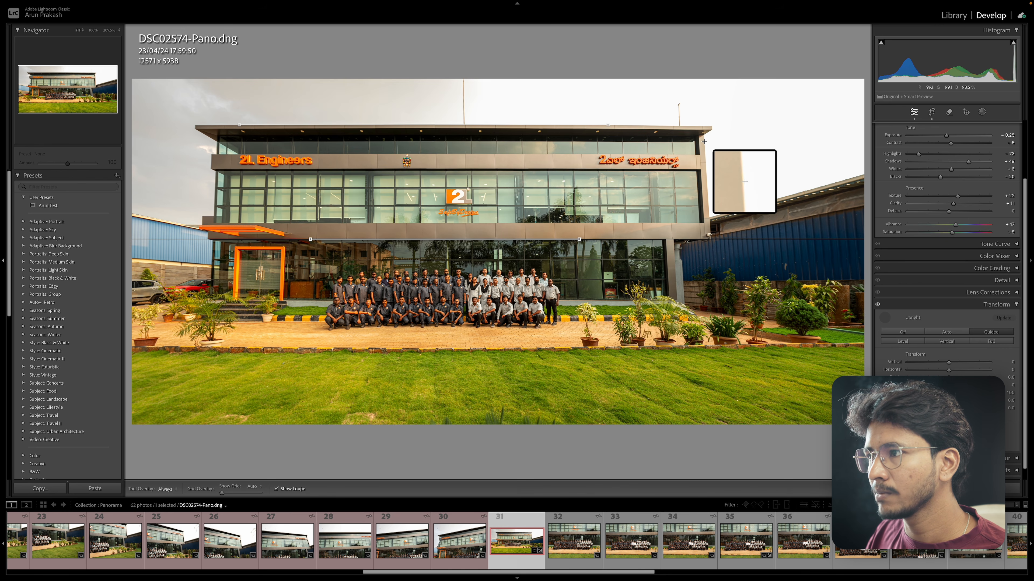
Try vertical Guided Upright lines along both side edges of the building and remove them
left_click_drag(704, 142, 709, 208)
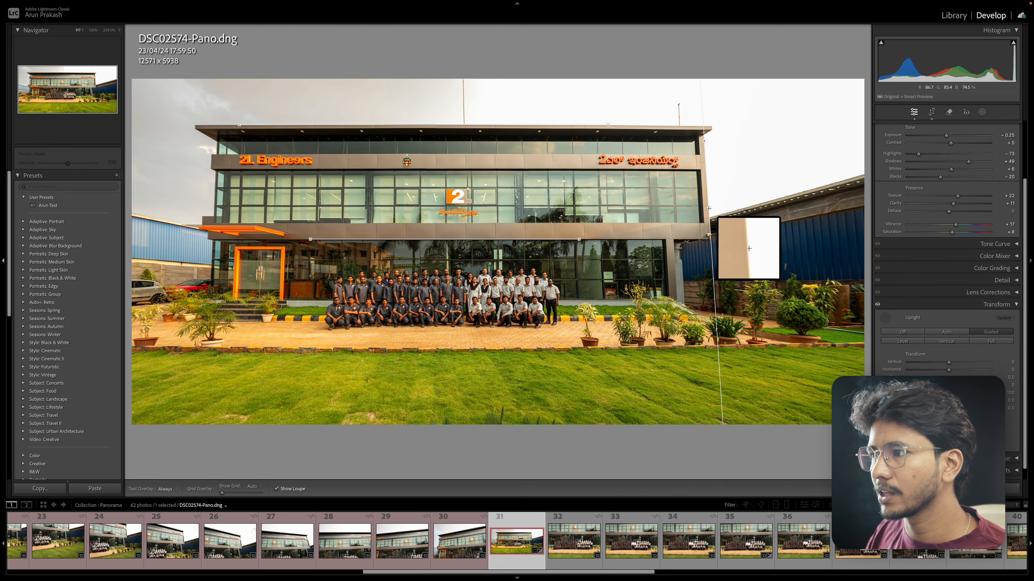
left_click_drag(213, 173, 213, 206)
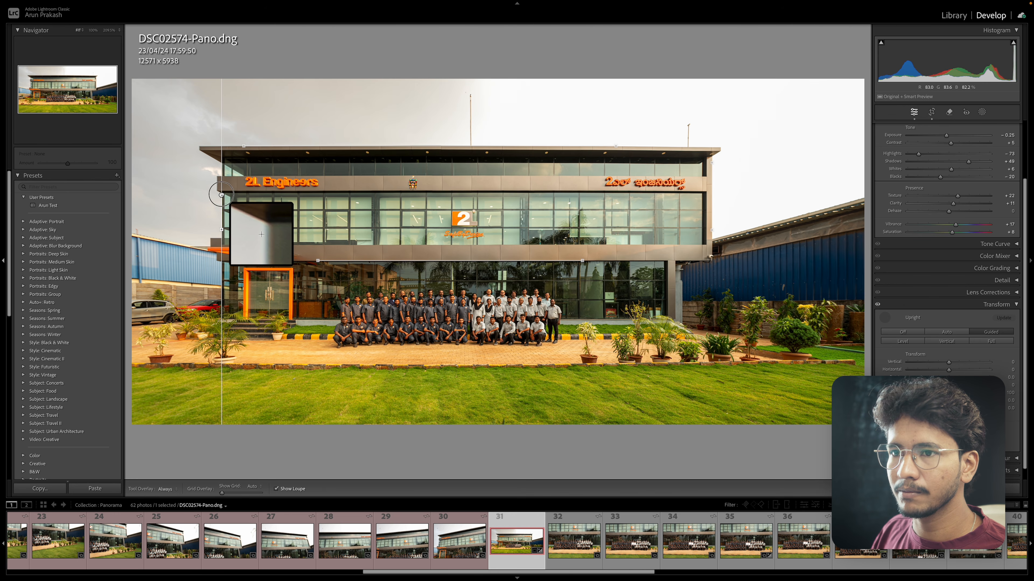
left_click_drag(221, 194, 219, 194)
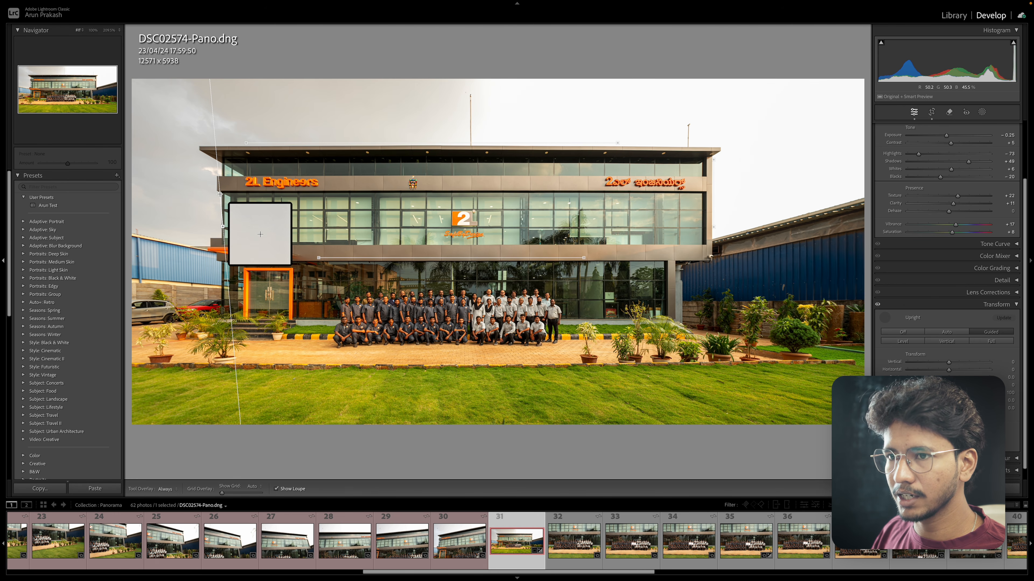
key("Delete")
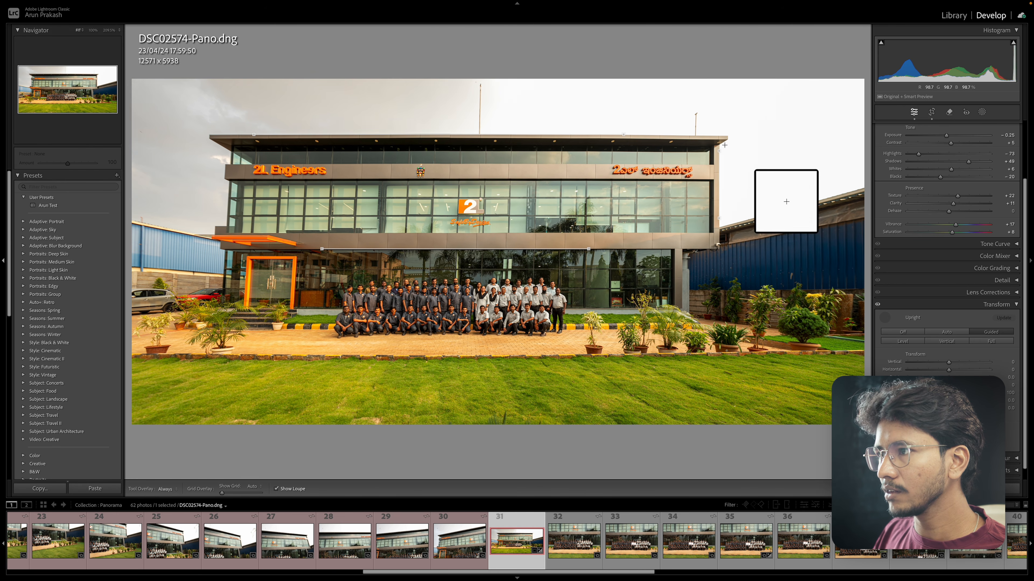
left_click_drag(719, 148, 720, 152)
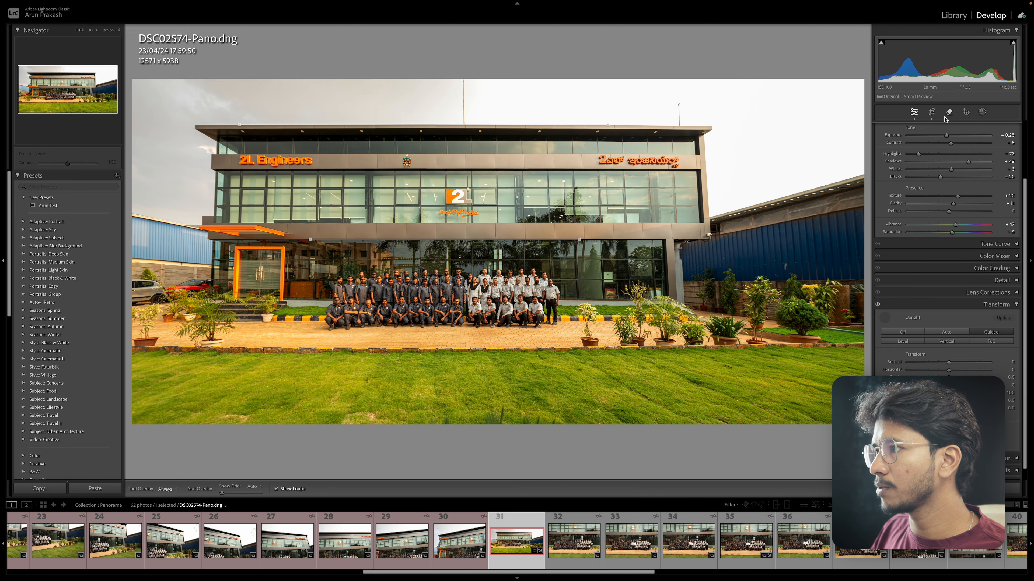
Crop the panorama more tightly and symmetrically around the building to 11260 x 5465, trimming the sides and the foreground lawn
left_click(930, 111)
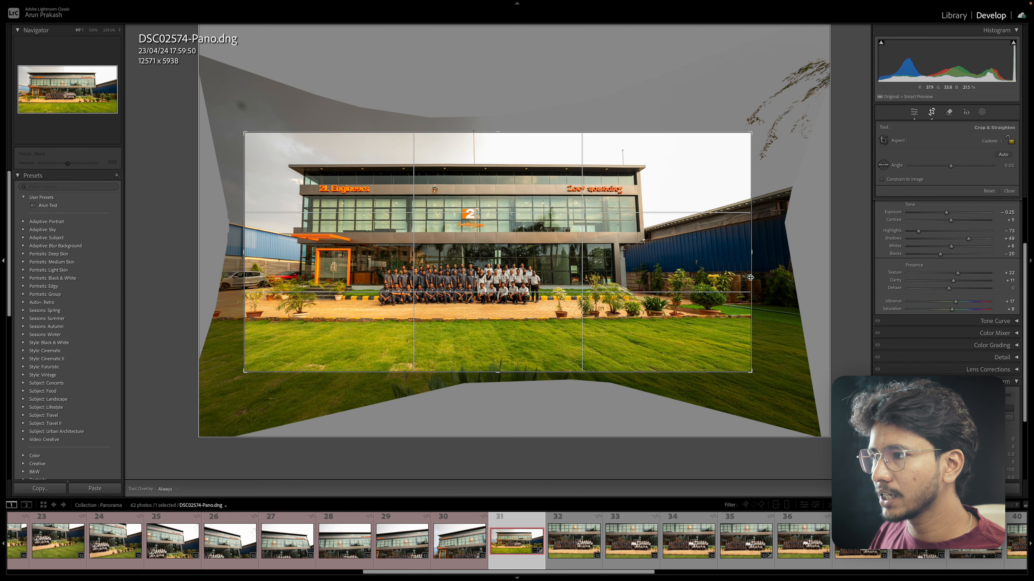
left_click_drag(753, 256, 739, 256)
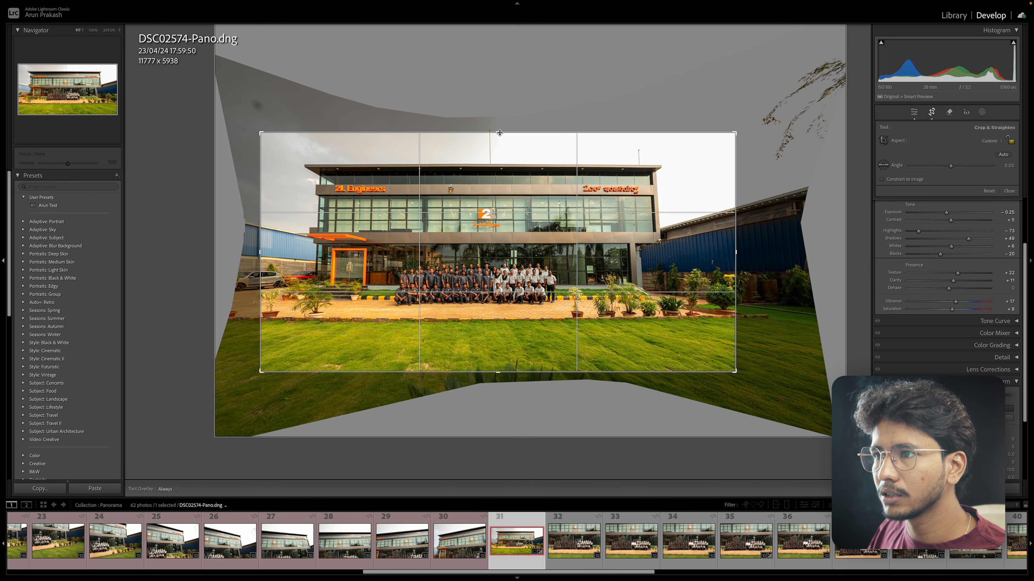
left_click_drag(498, 134, 500, 128)
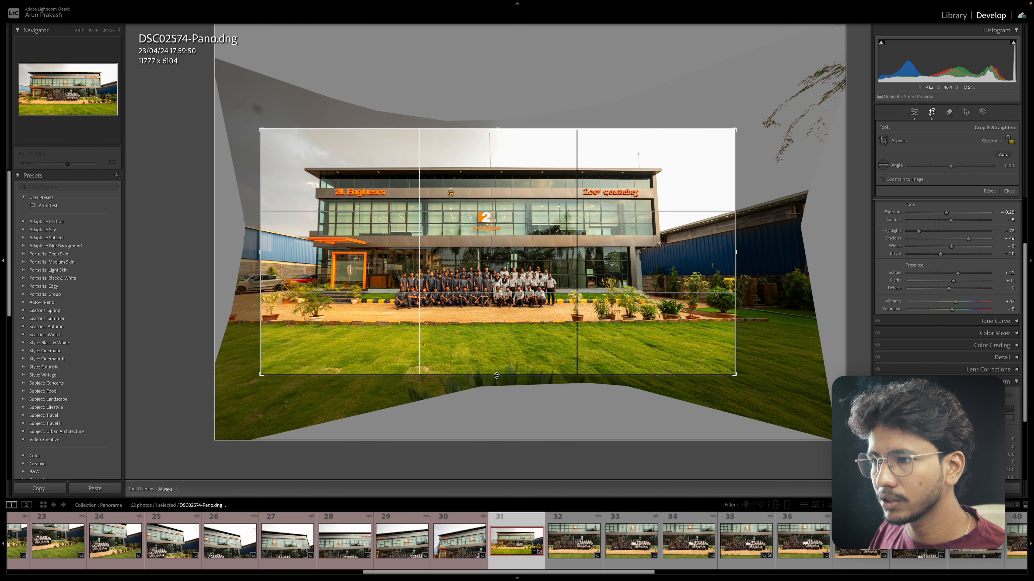
left_click_drag(496, 374, 496, 362)
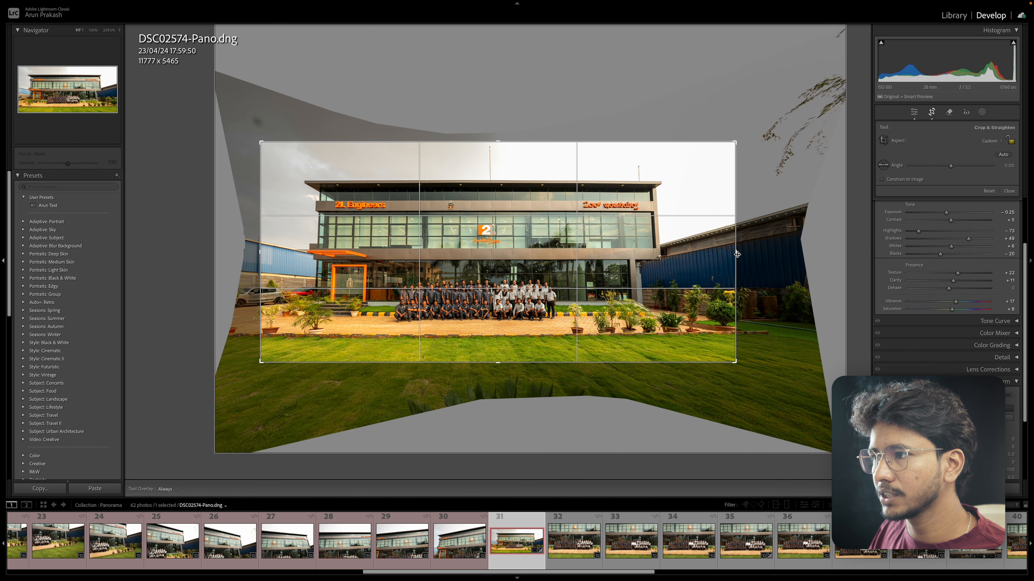
left_click_drag(736, 255, 724, 254)
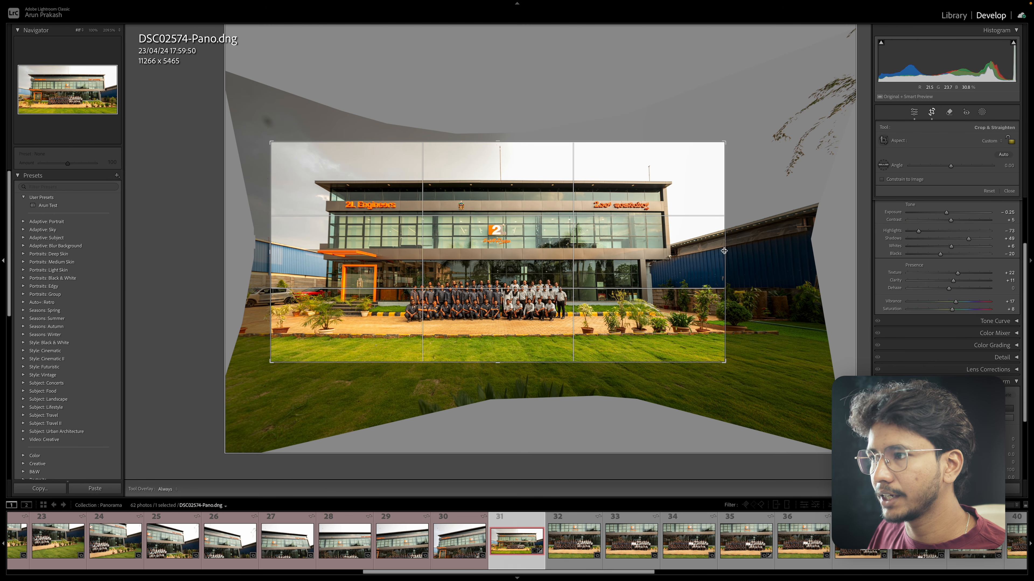
left_click_drag(723, 255, 724, 254)
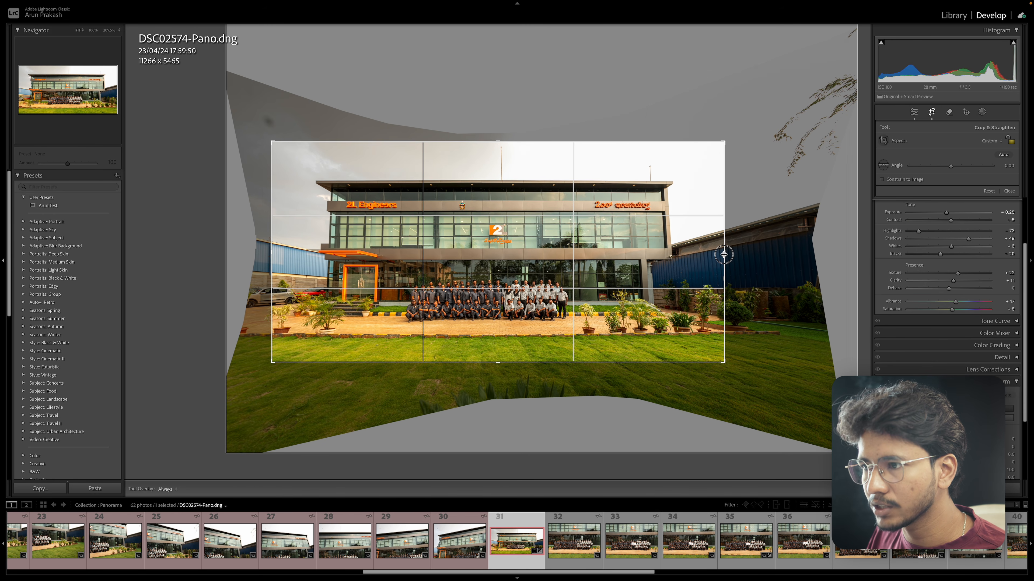
left_click_drag(724, 254, 722, 255)
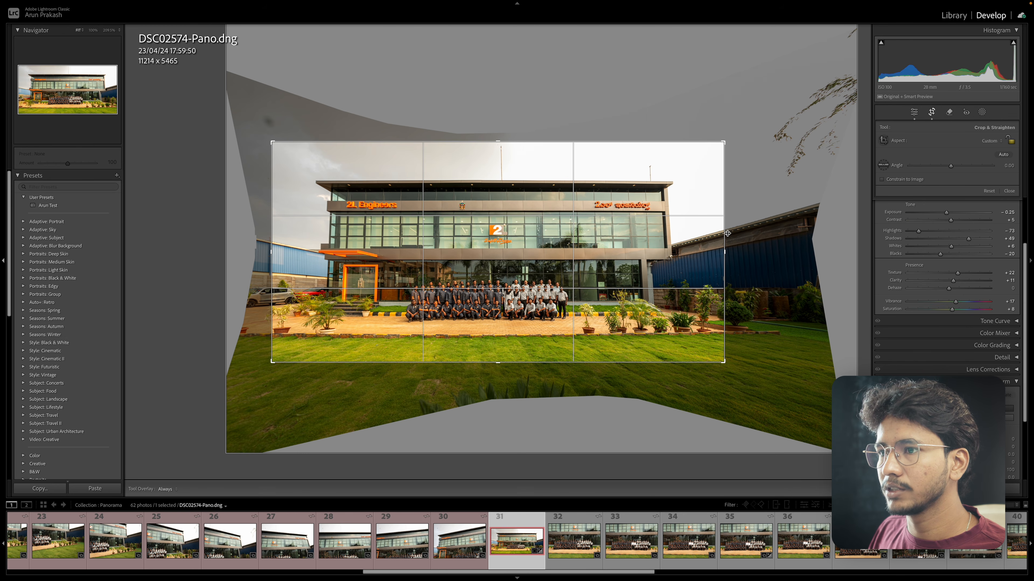
left_click_drag(726, 251, 727, 250)
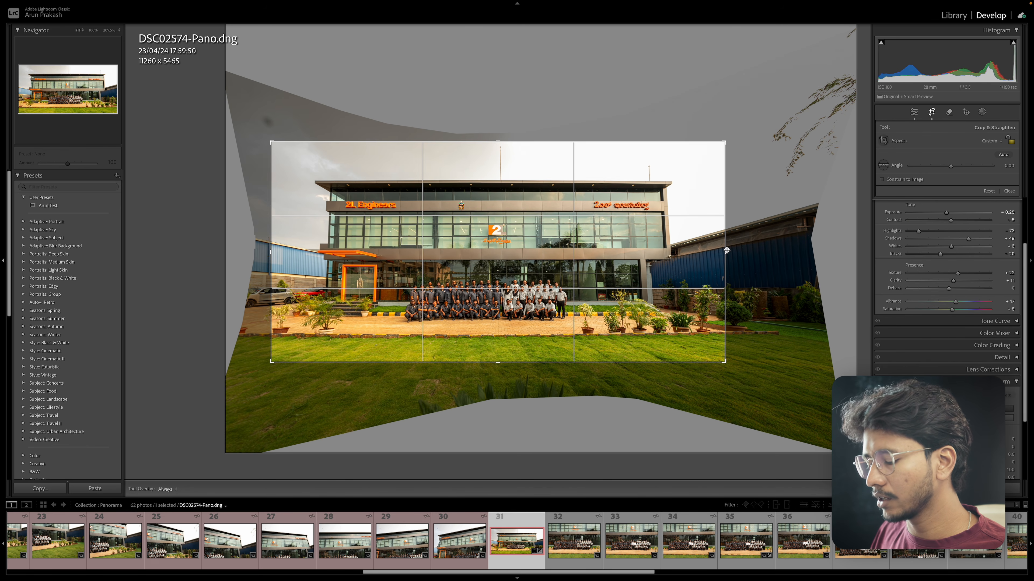
key("Return")
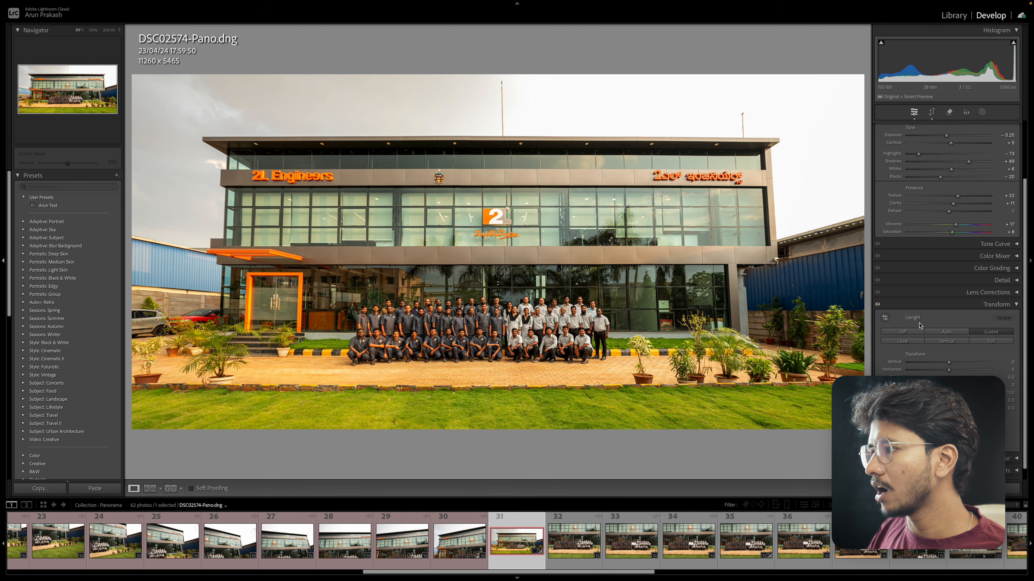
Darken the panorama's edges with a negative vignette amount in Effects
left_click(993, 304)
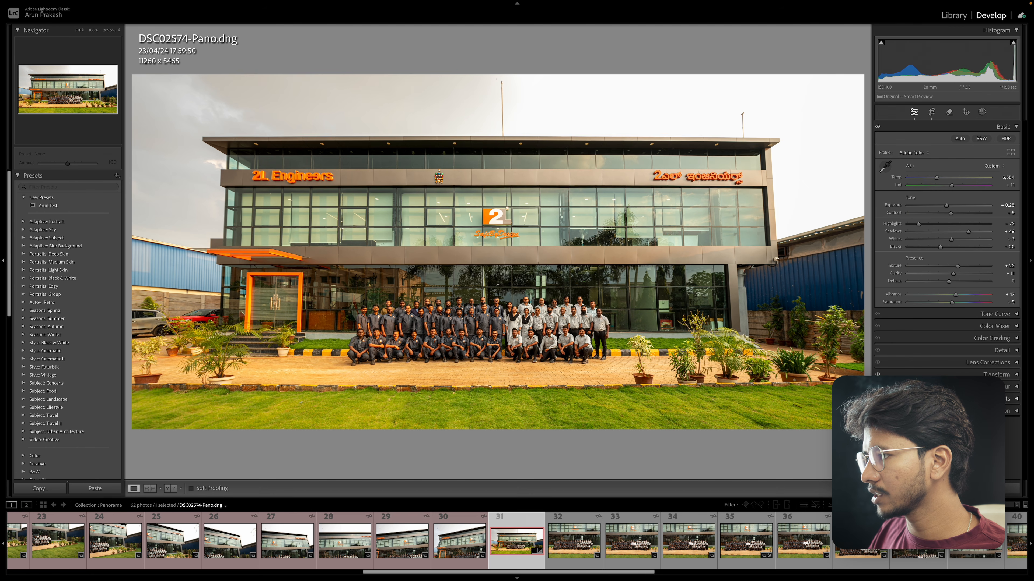
left_click(993, 398)
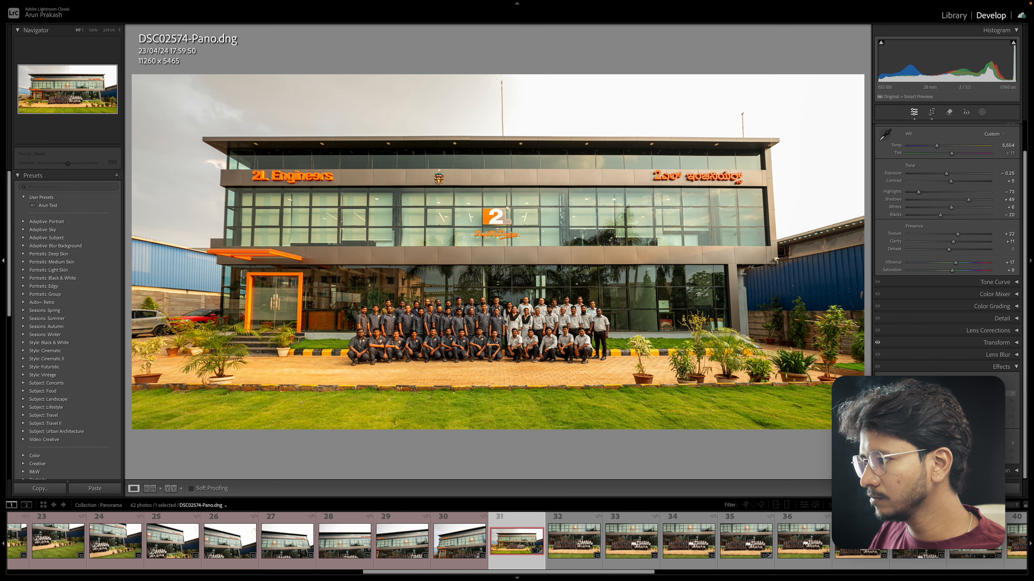
left_click_drag(950, 394, 918, 394)
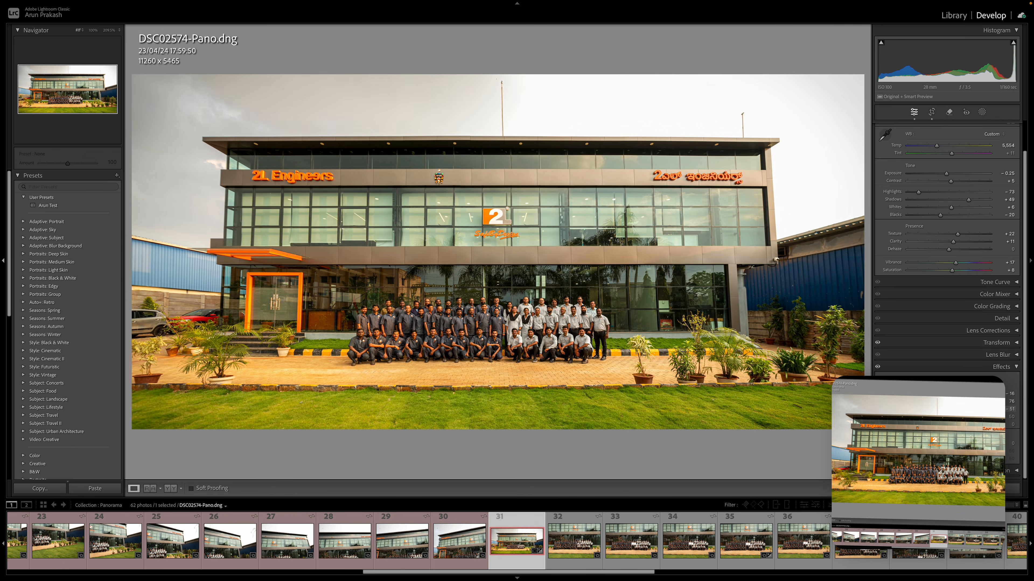
Raise the Red hue and Red saturation in the Color Mixer, set Orange saturation to +10, and increase Red and Orange luminance
scroll(946, 384, "up", 3)
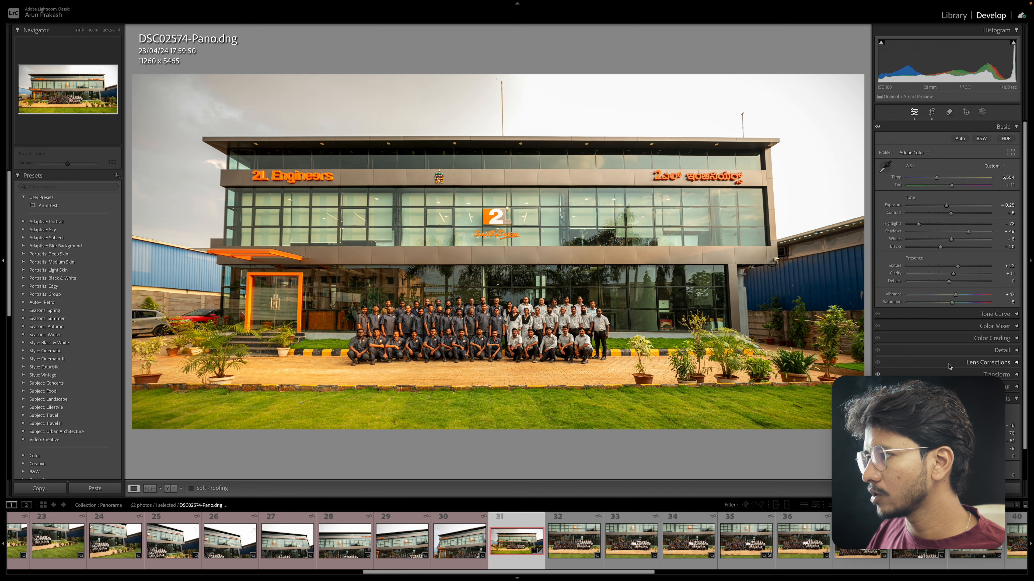
left_click(978, 326)
scroll(972, 355, "down", 5)
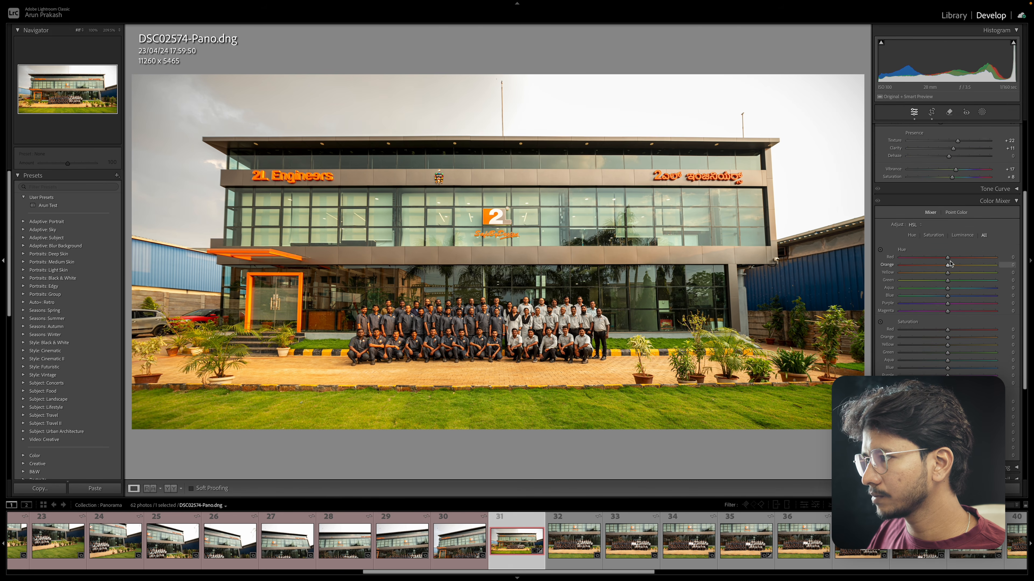
left_click_drag(948, 337, 953, 338)
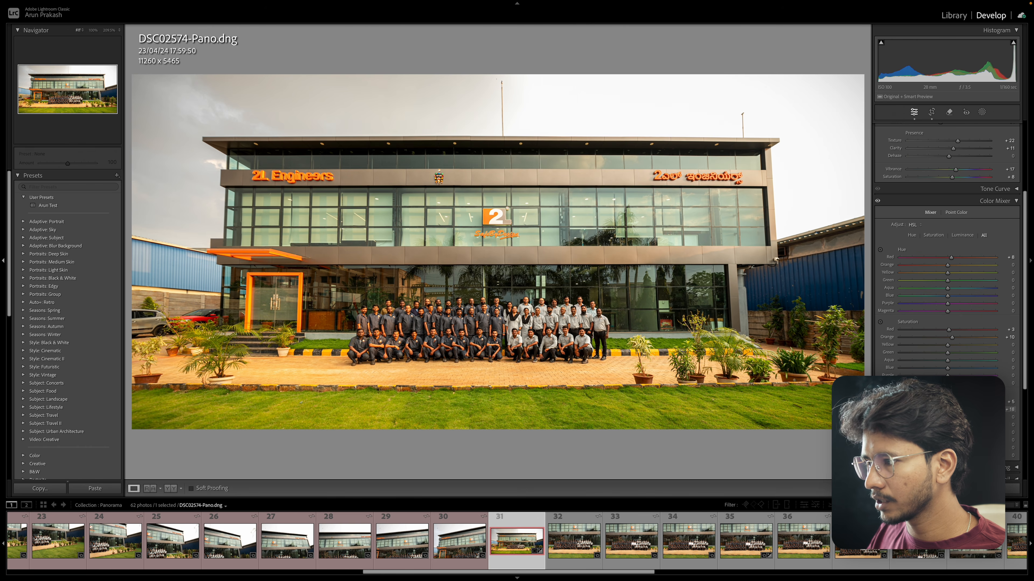
Inspect the group in the edited panorama, compare it with the preceding source frame, and return to the panorama and its basic adjustments
left_click(483, 290)
left_click(484, 290)
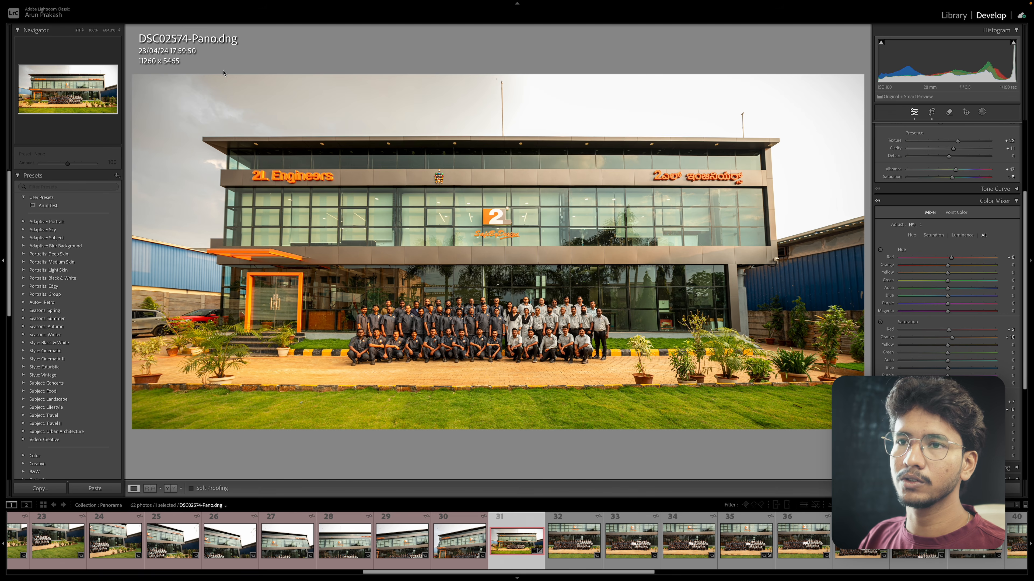
key("Left")
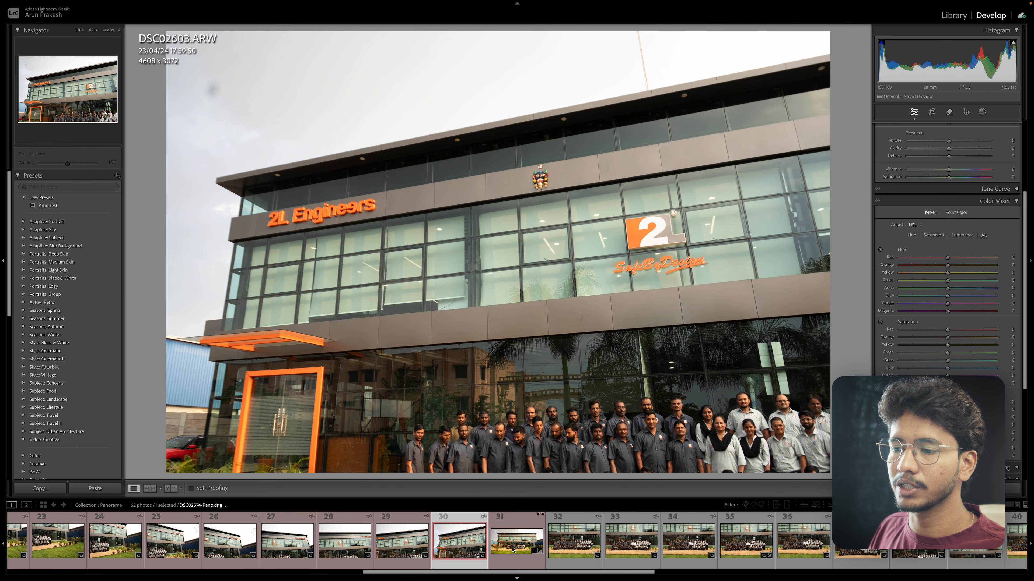
left_click(515, 546)
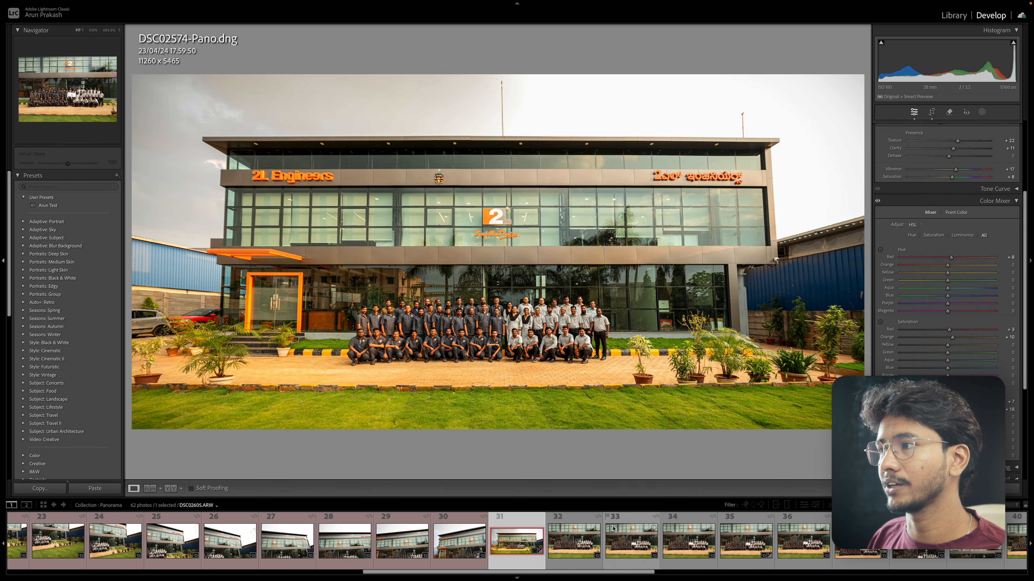
scroll(903, 249, "up", 5)
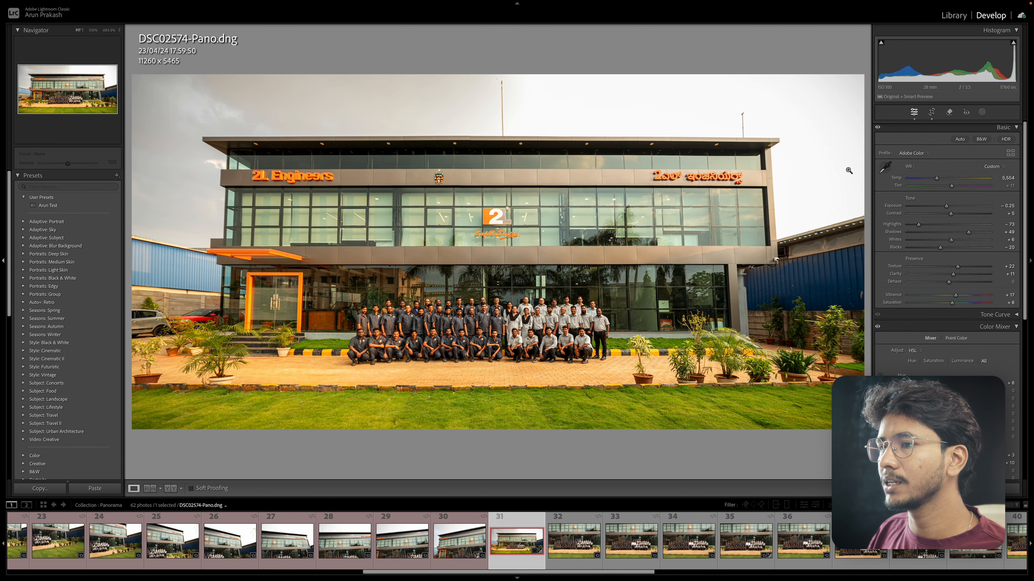